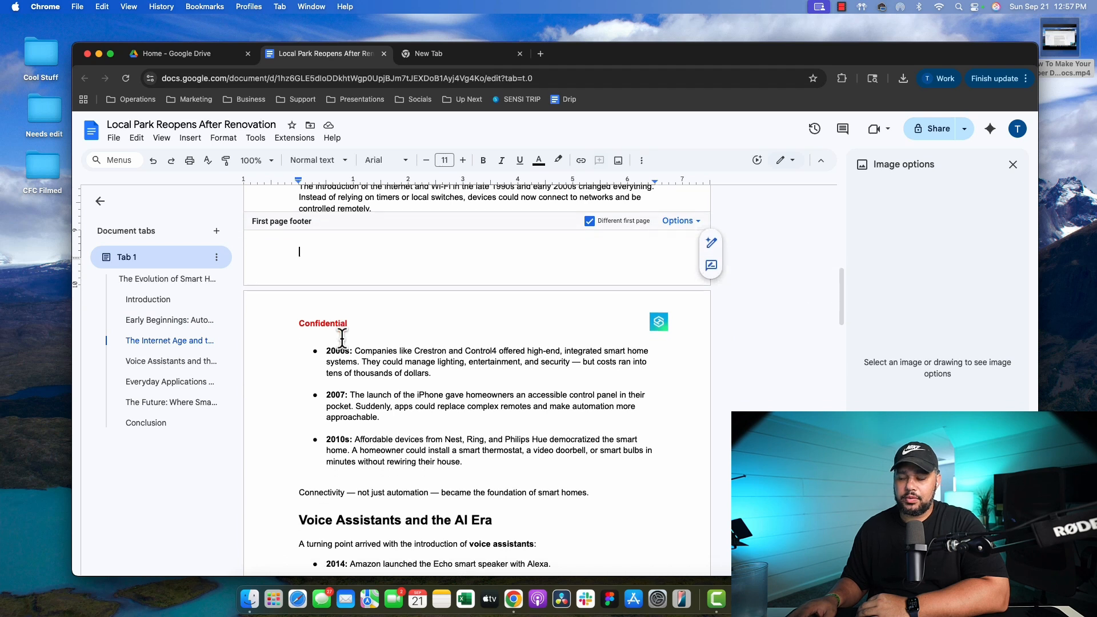
# Review the existing headers across the document, and remove the header from the first page
pyautogui.scroll(-4, 327, 343)
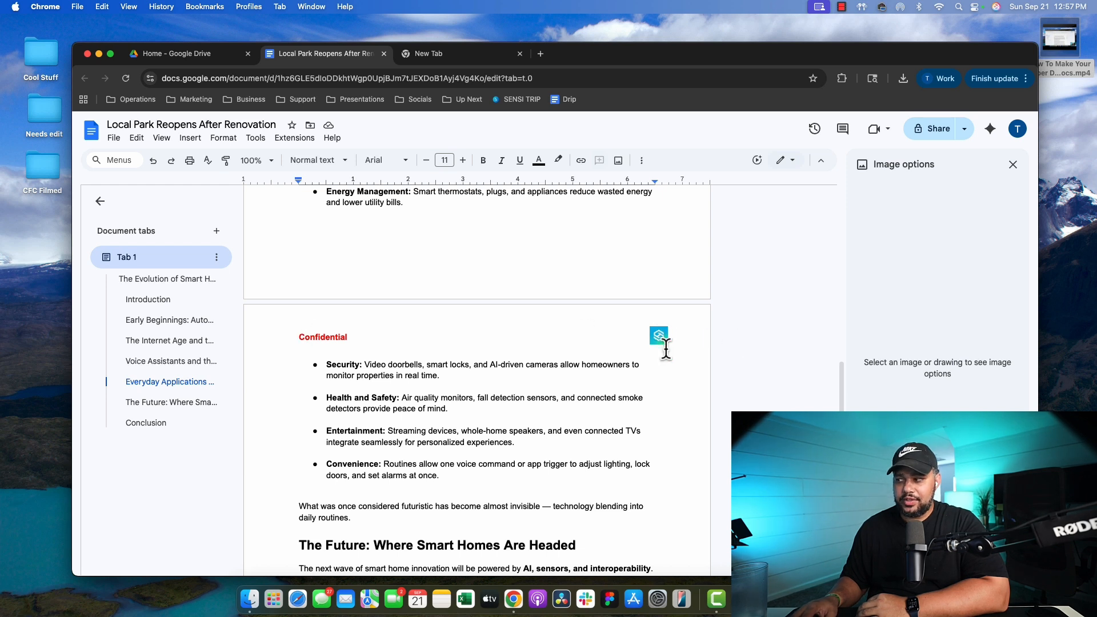
pyautogui.scroll(-20, 654, 342)
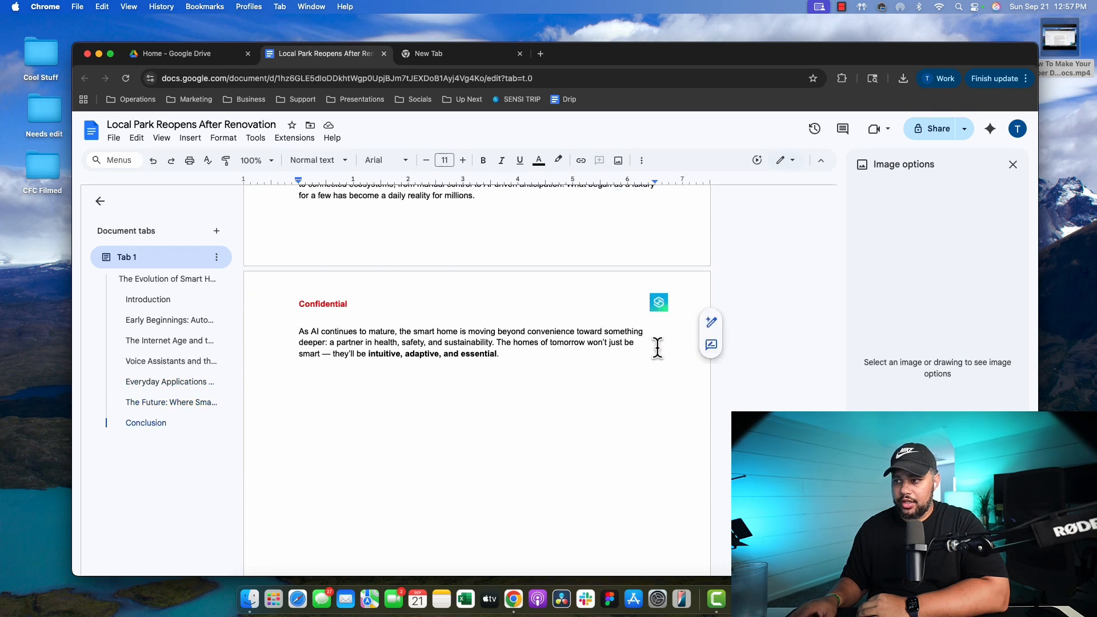
pyautogui.scroll(18, 408, 315)
pyautogui.scroll(20, 406, 317)
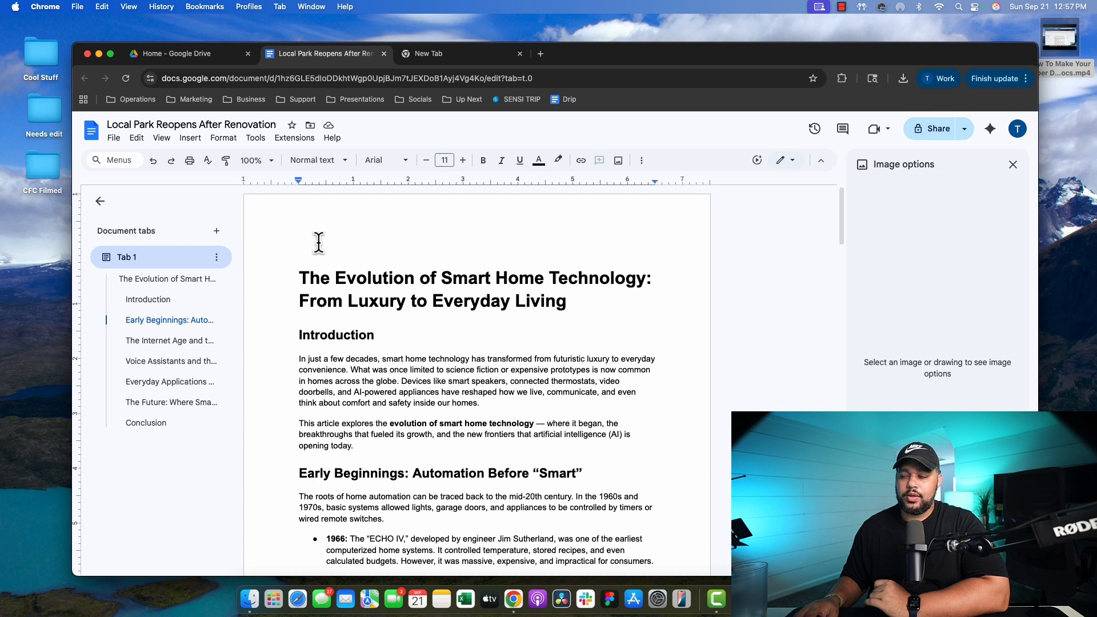
pyautogui.doubleClick(397, 223)
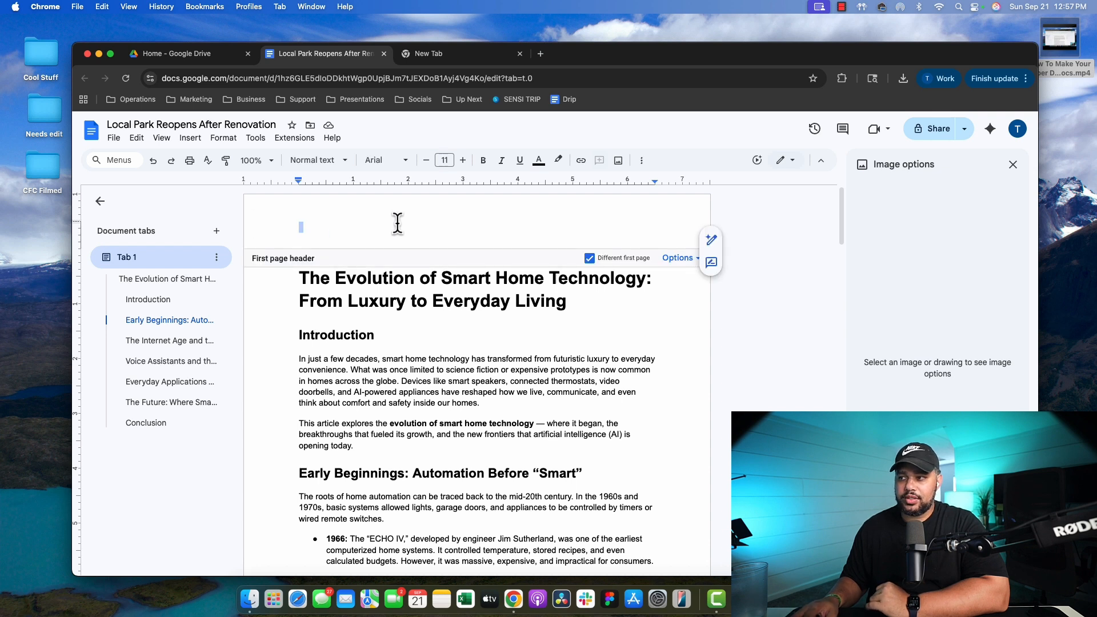
pyautogui.click(681, 258)
pyautogui.click(713, 316)
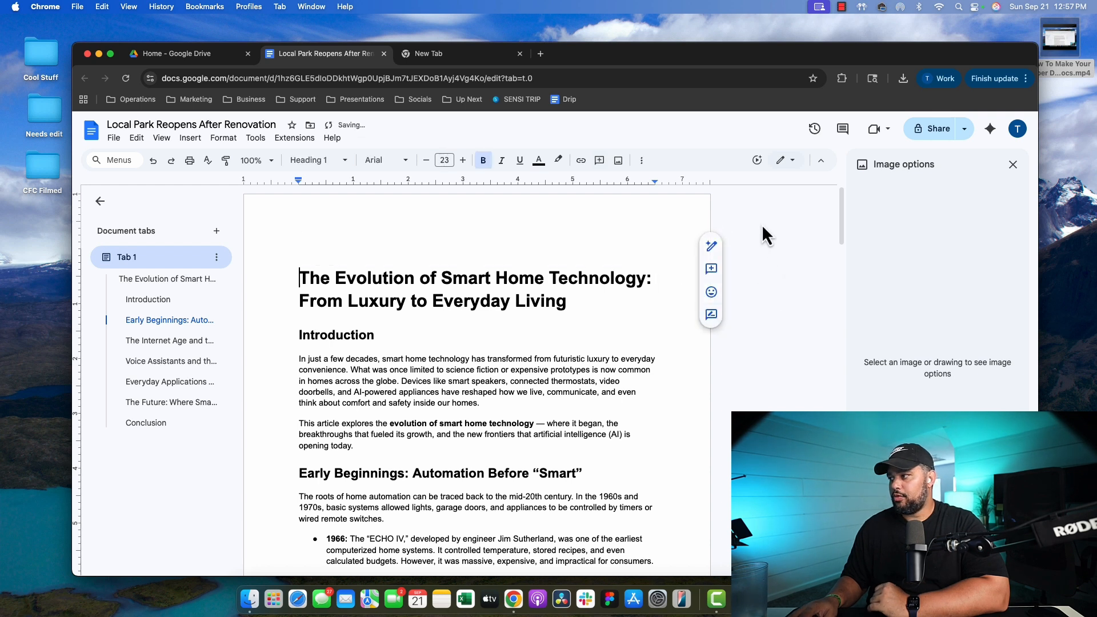
# Remove the red "Confidential" header with the logo from the second page onward and check the remaining pages
pyautogui.scroll(-10, 558, 404)
pyautogui.doubleClick(436, 238)
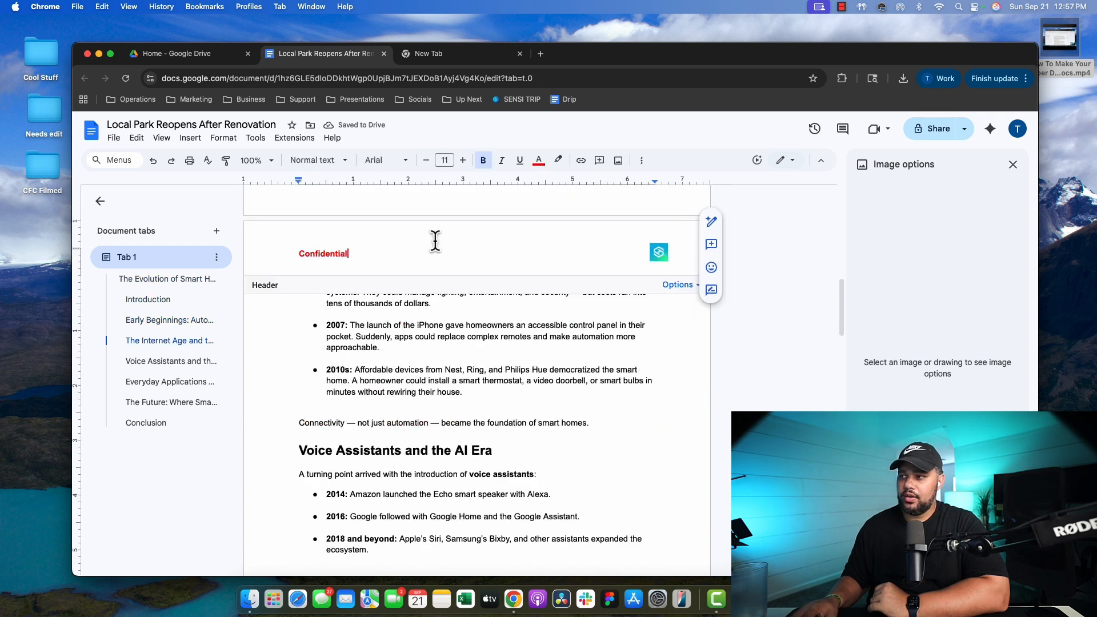
pyautogui.click(679, 284)
pyautogui.click(707, 342)
pyautogui.scroll(-15, 646, 343)
pyautogui.scroll(20, 594, 350)
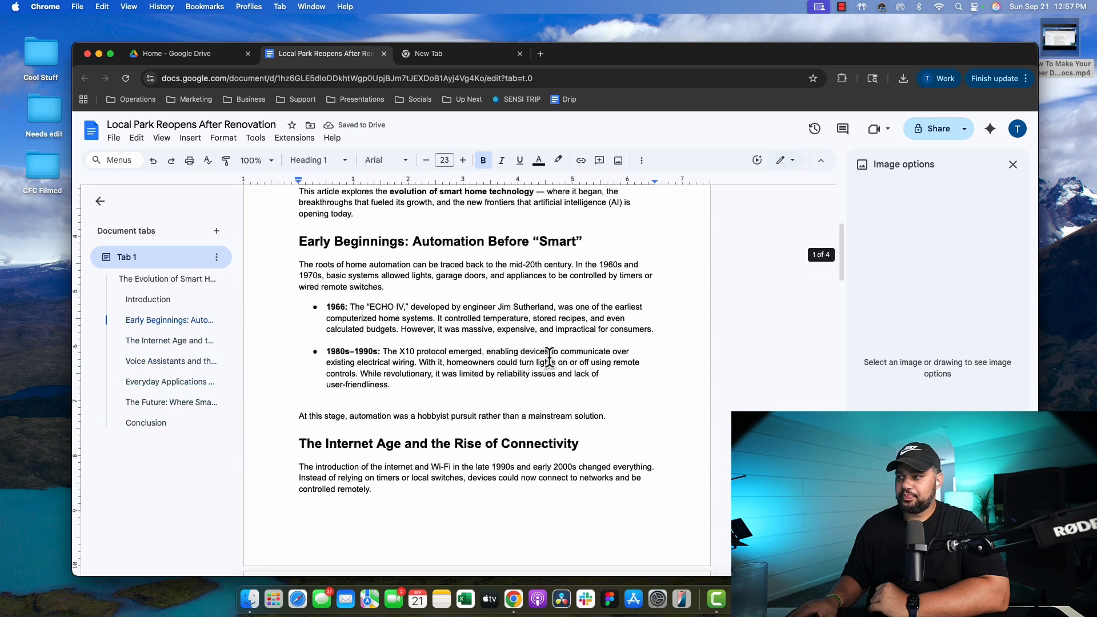
# Insert a new, empty header on the first page of the document
pyautogui.scroll(5, 555, 360)
pyautogui.doubleClick(324, 228)
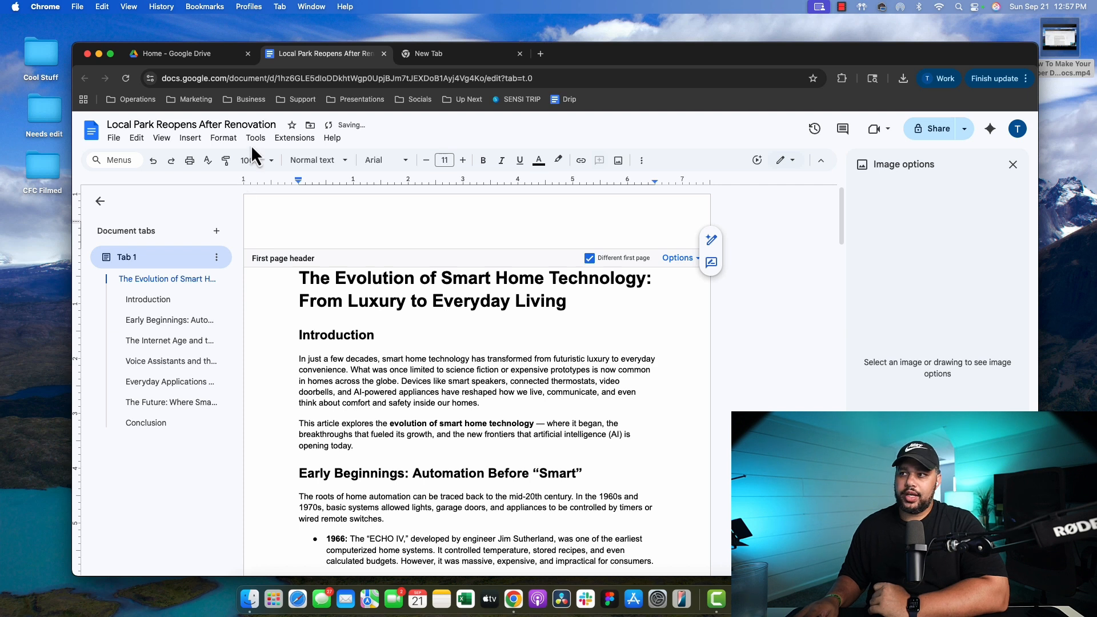
pyautogui.click(224, 139)
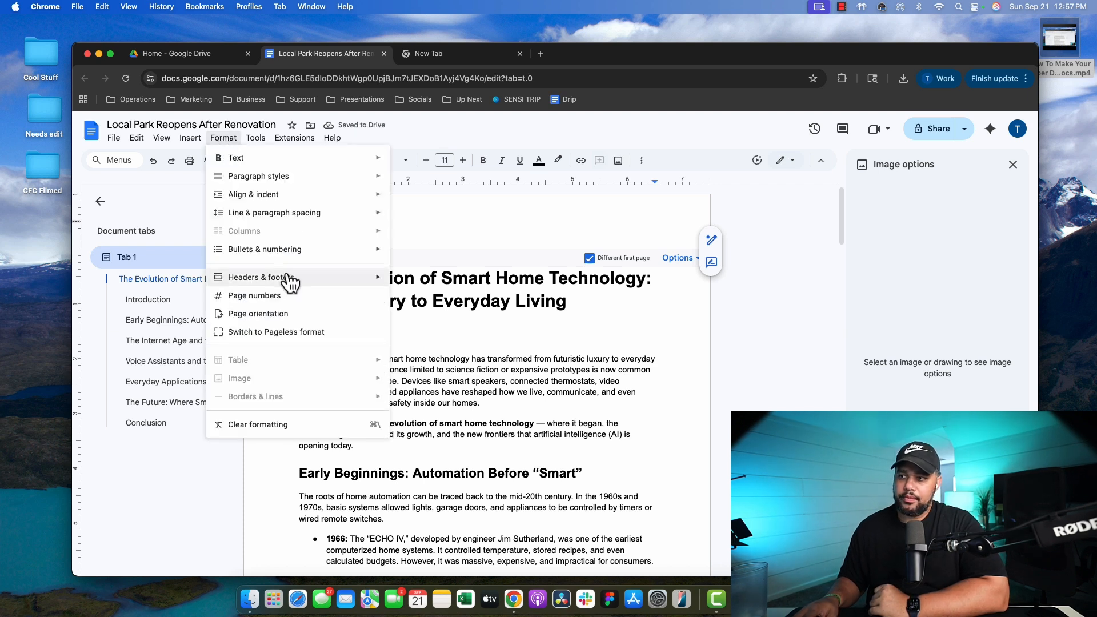
pyautogui.moveTo(190, 138)
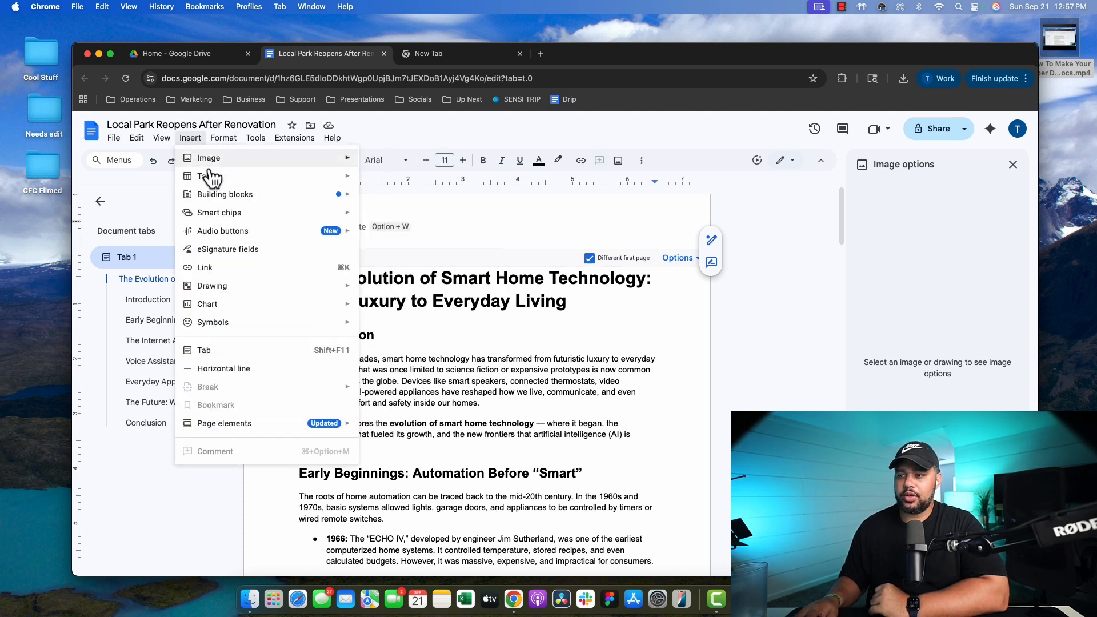
pyautogui.moveTo(229, 423)
pyautogui.click(448, 448)
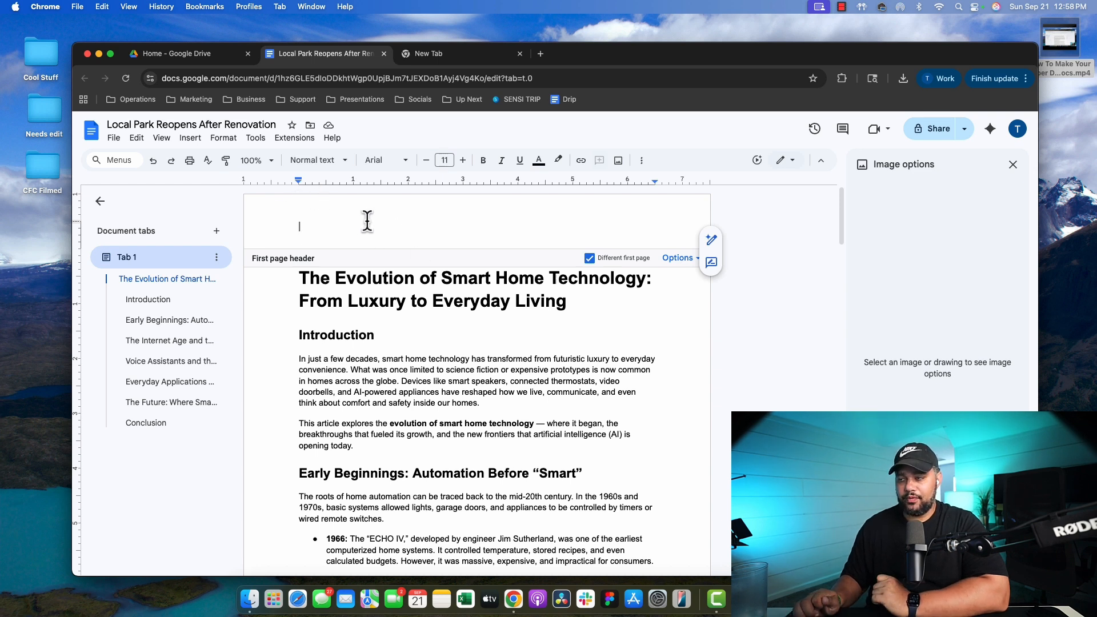
# Open the header on the second page and enter the text "Confidential"
pyautogui.scroll(-10, 483, 294)
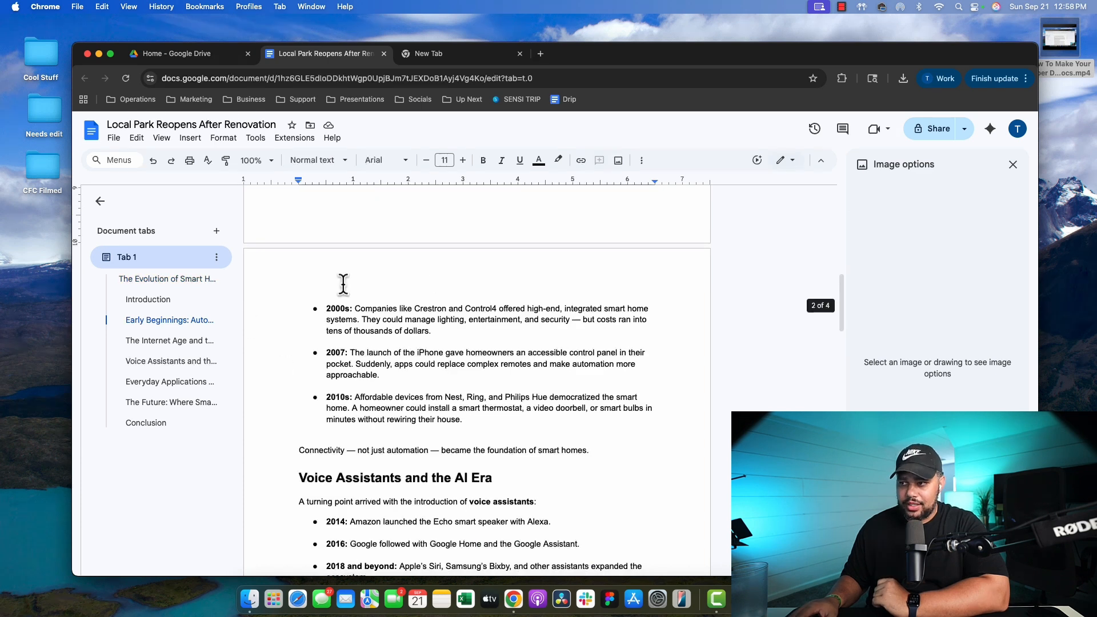
pyautogui.scroll(10, 362, 292)
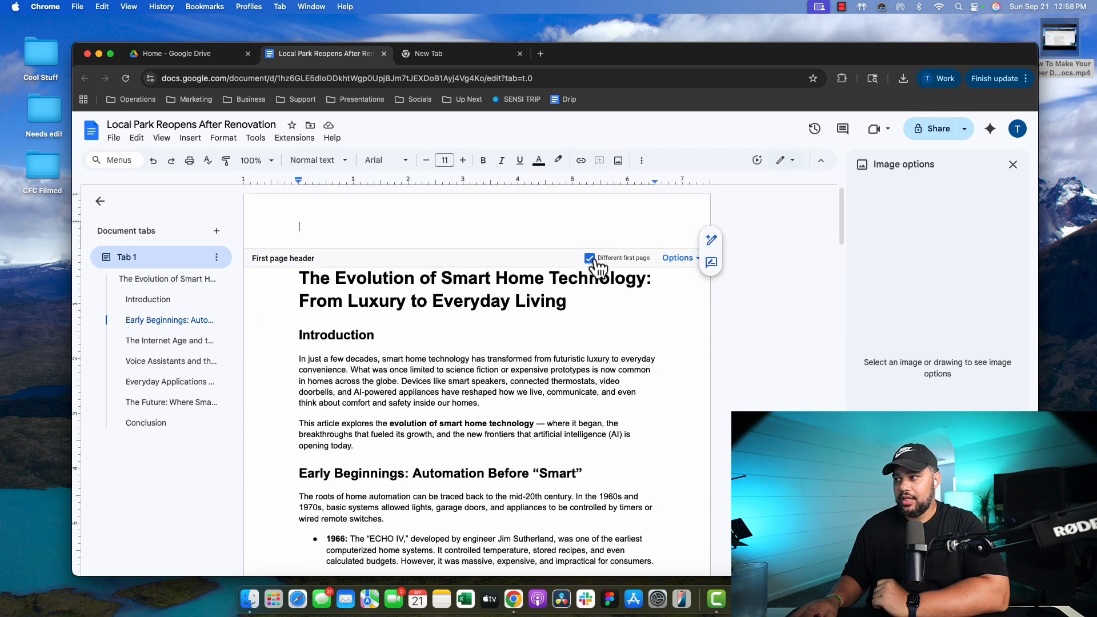
pyautogui.scroll(-10, 593, 266)
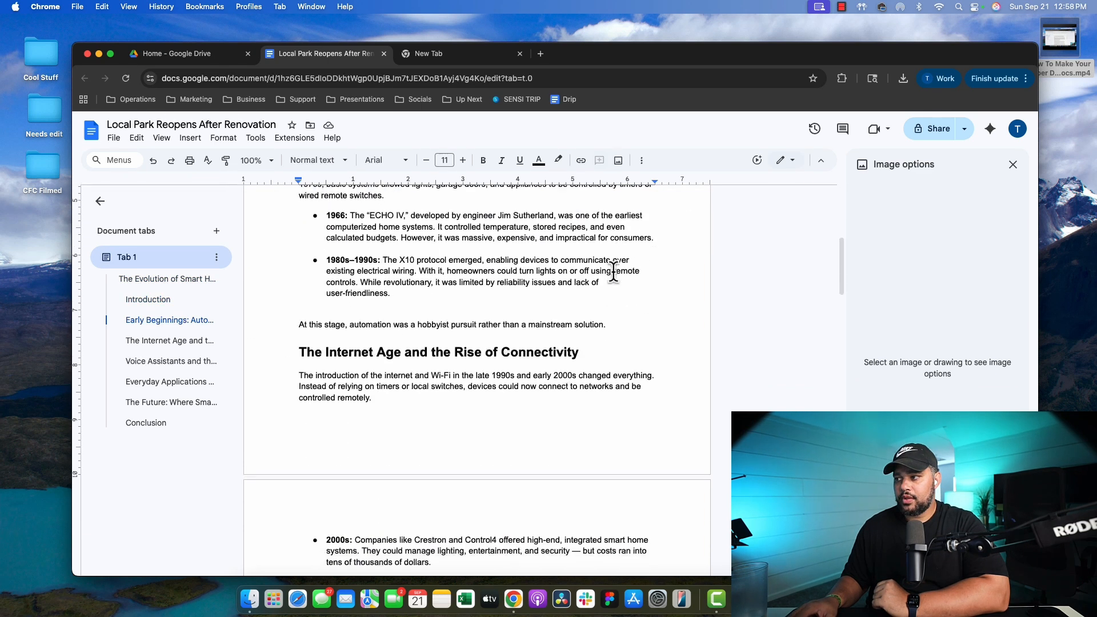
pyautogui.click(377, 359)
pyautogui.doubleClick(385, 314)
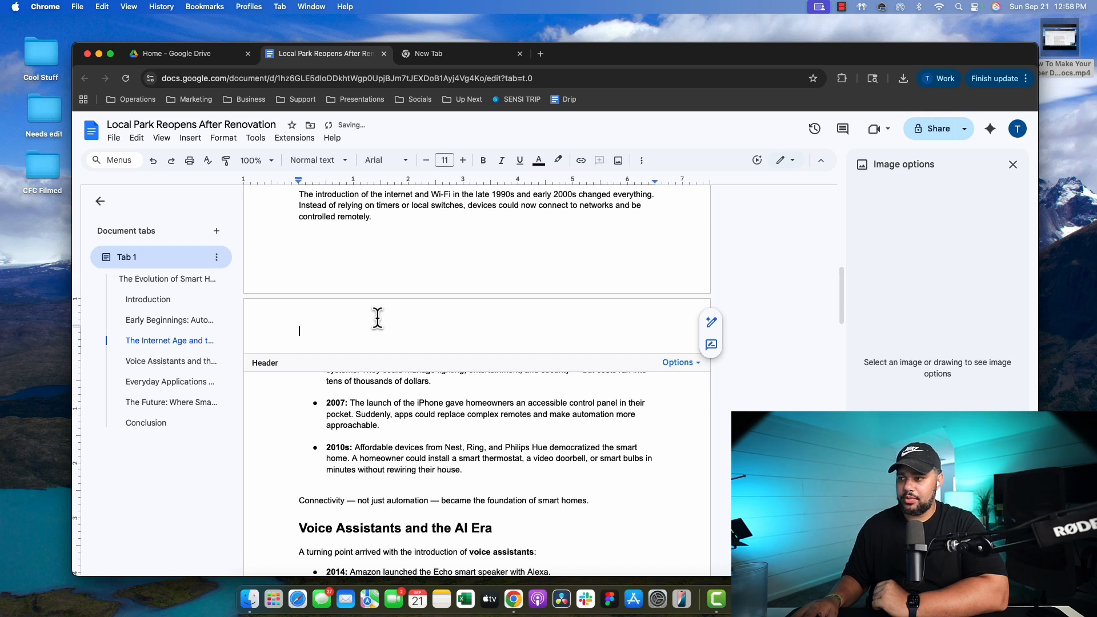
pyautogui.write('Confidential')
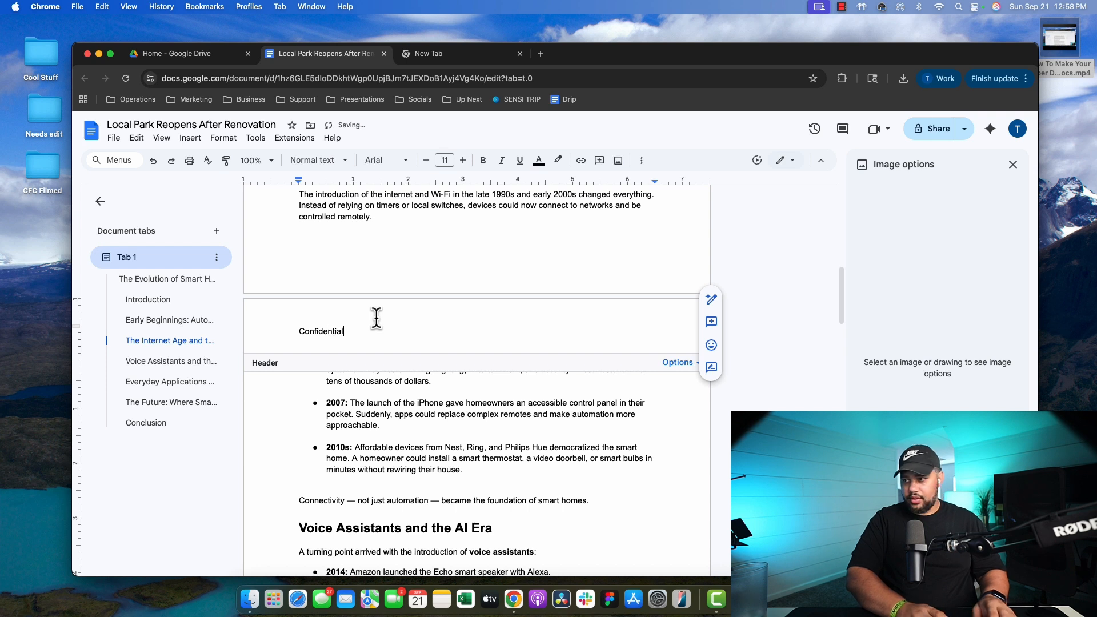
# Turn the Different first page option off in the first page's header and back on
pyautogui.doubleClick(471, 254)
pyautogui.scroll(15, 522, 384)
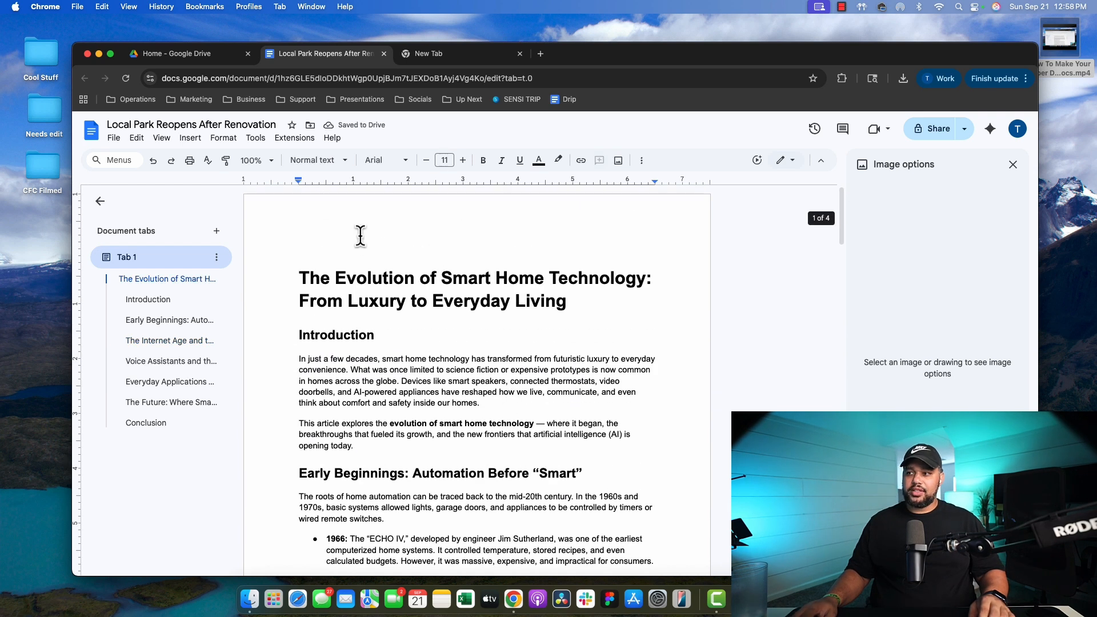
pyautogui.doubleClick(308, 227)
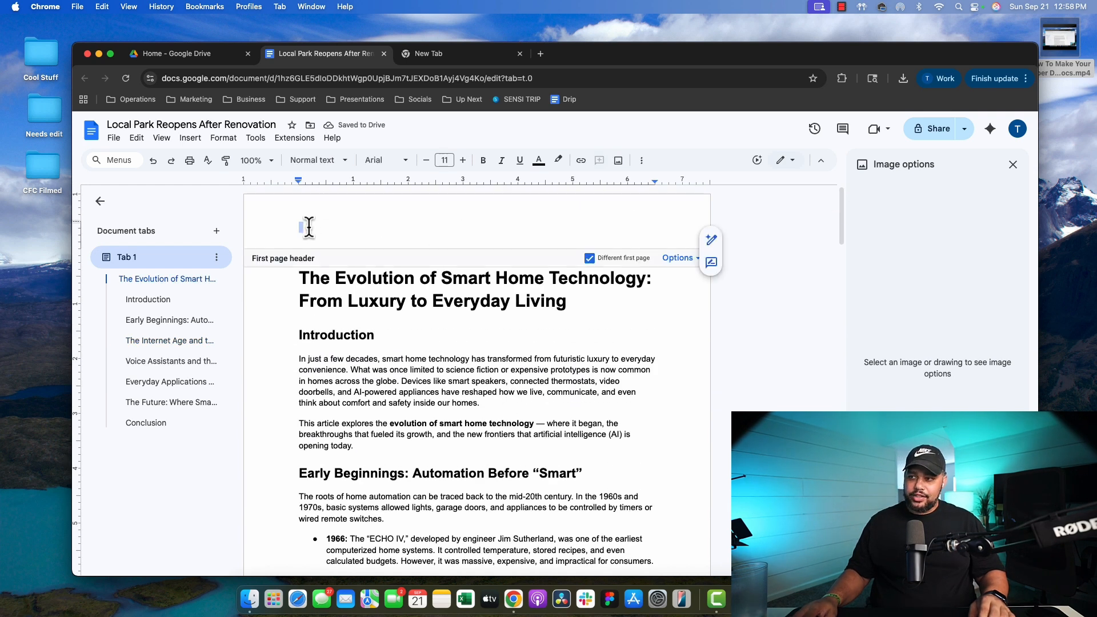
pyautogui.click(589, 258)
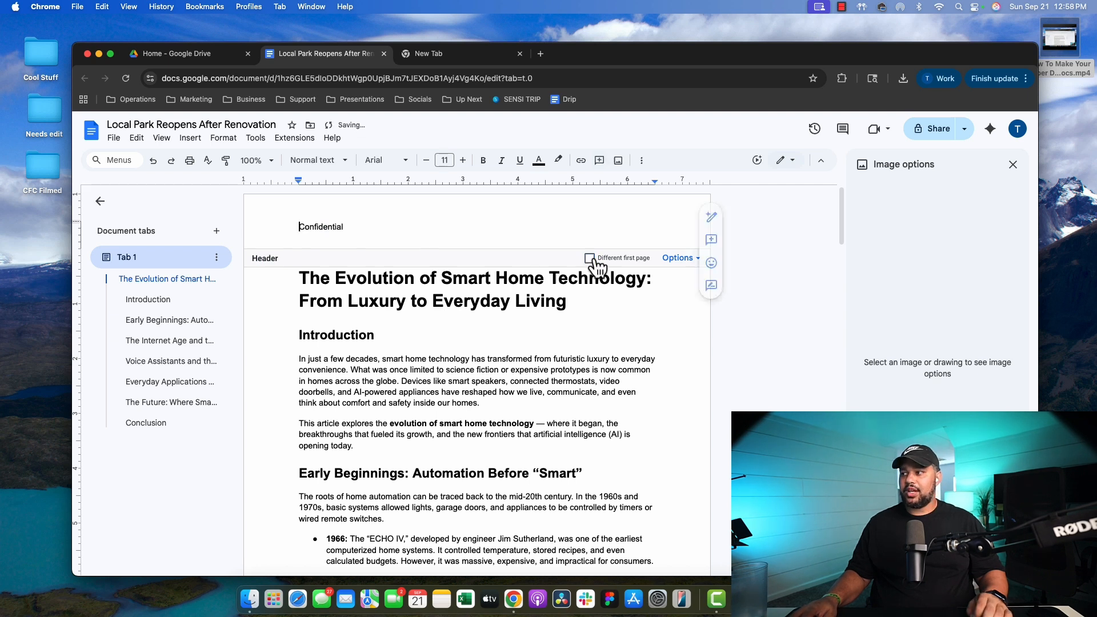
pyautogui.click(589, 258)
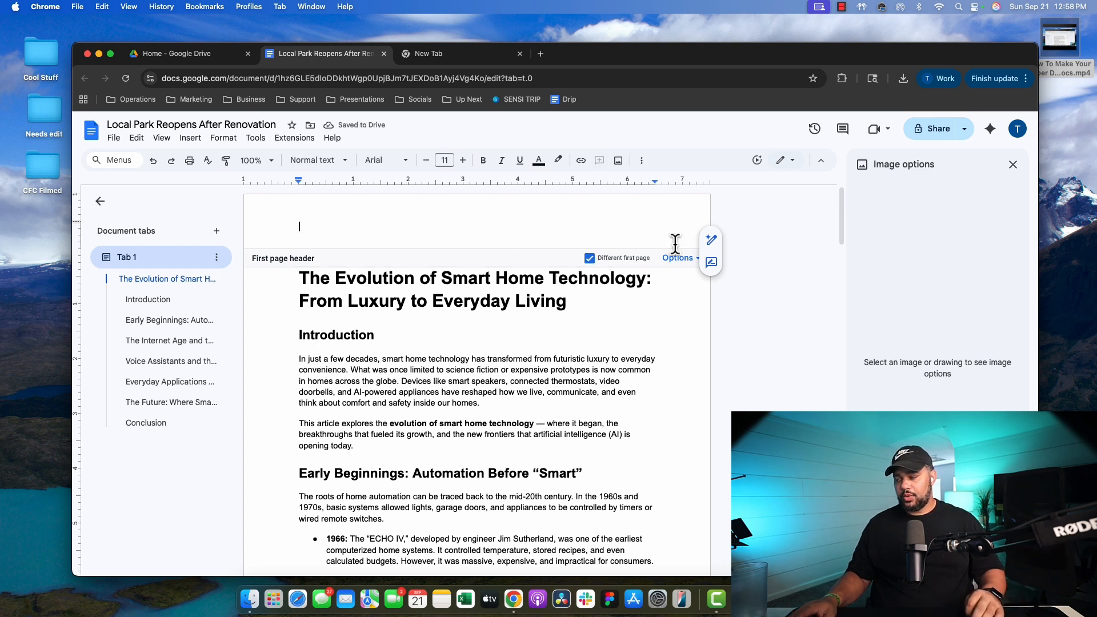
# Return to the second page's header, widen the browser window and close the image options sidebar
pyautogui.scroll(-3, 620, 292)
pyautogui.scroll(3, 625, 308)
pyautogui.scroll(-10, 628, 328)
pyautogui.scroll(-2, 628, 331)
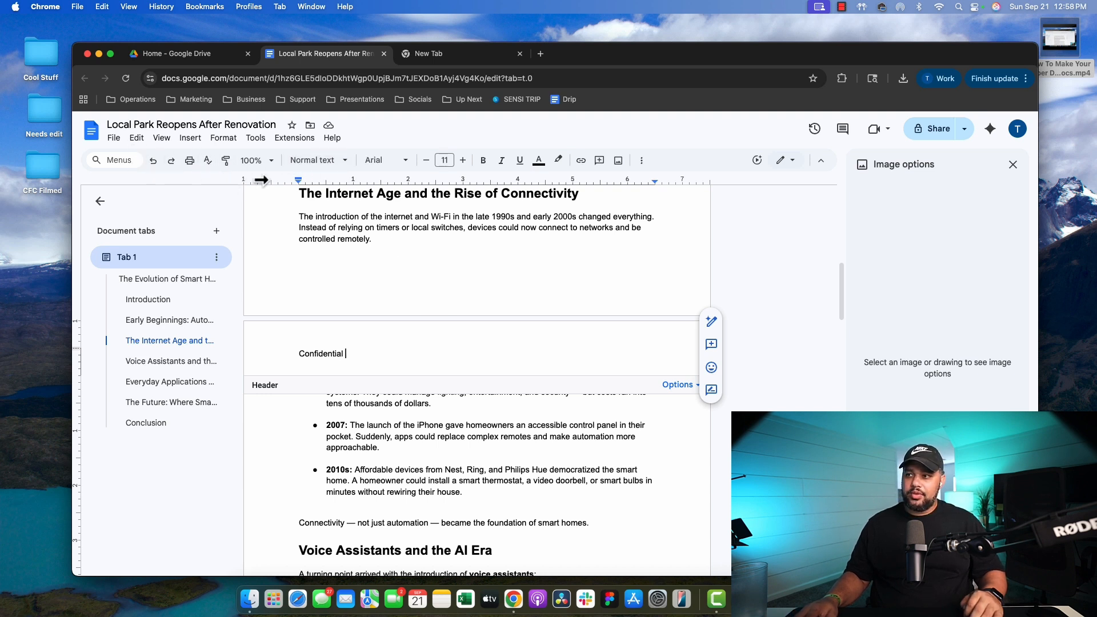
pyautogui.moveTo(1038, 175); pyautogui.dragTo(1078, 174)
pyautogui.click(1052, 166)
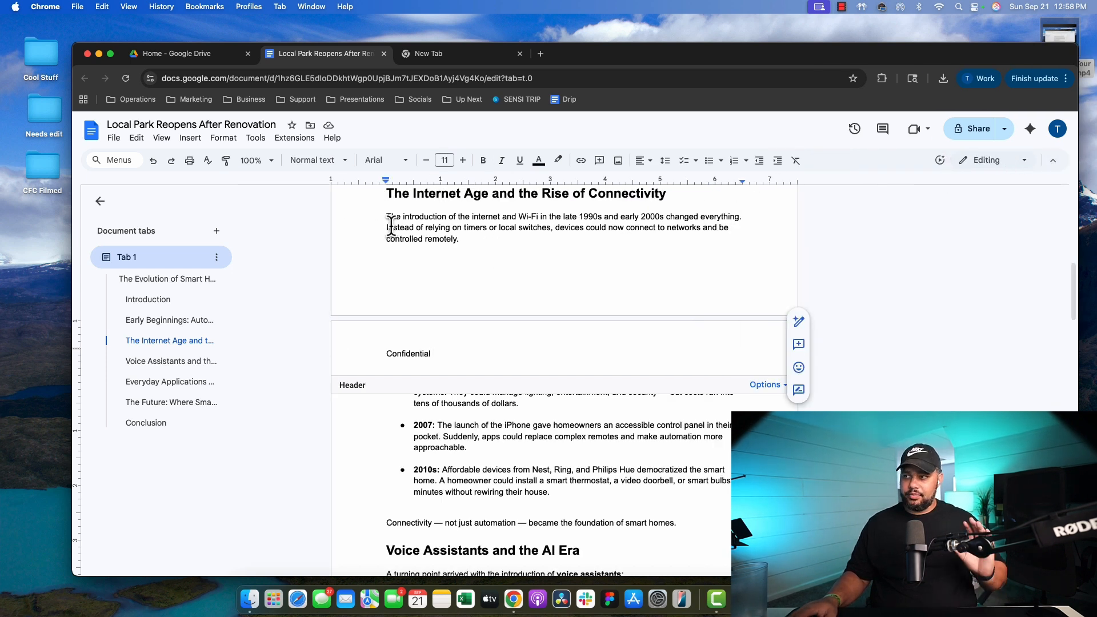
# Format the word "Confidential" in the second page's header as bold and red
pyautogui.doubleClick(416, 354)
pyautogui.click(483, 160)
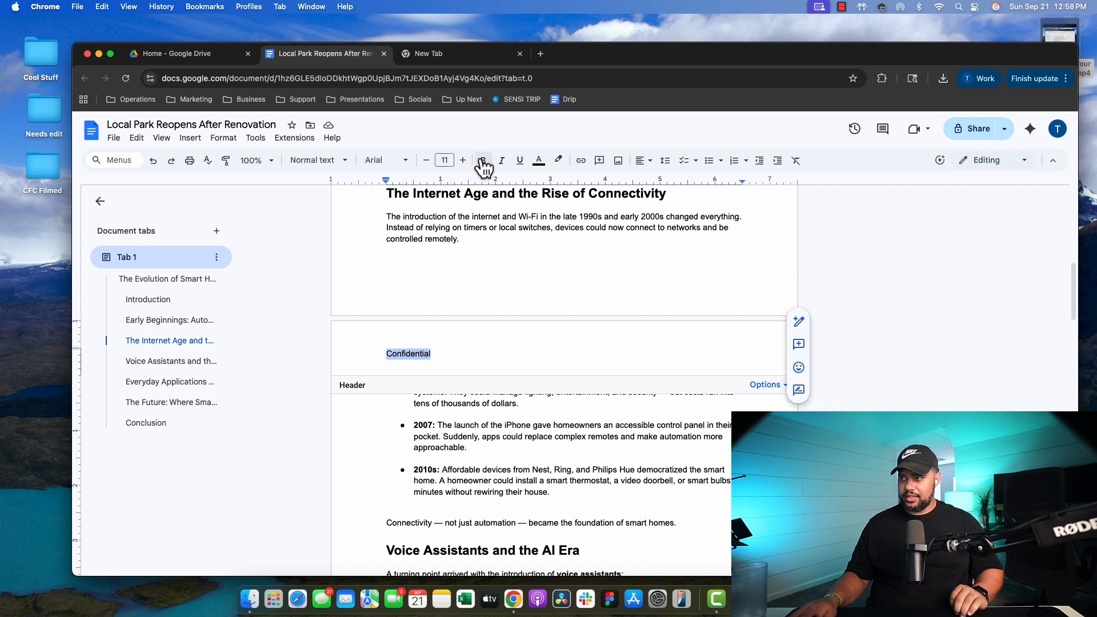
pyautogui.click(538, 160)
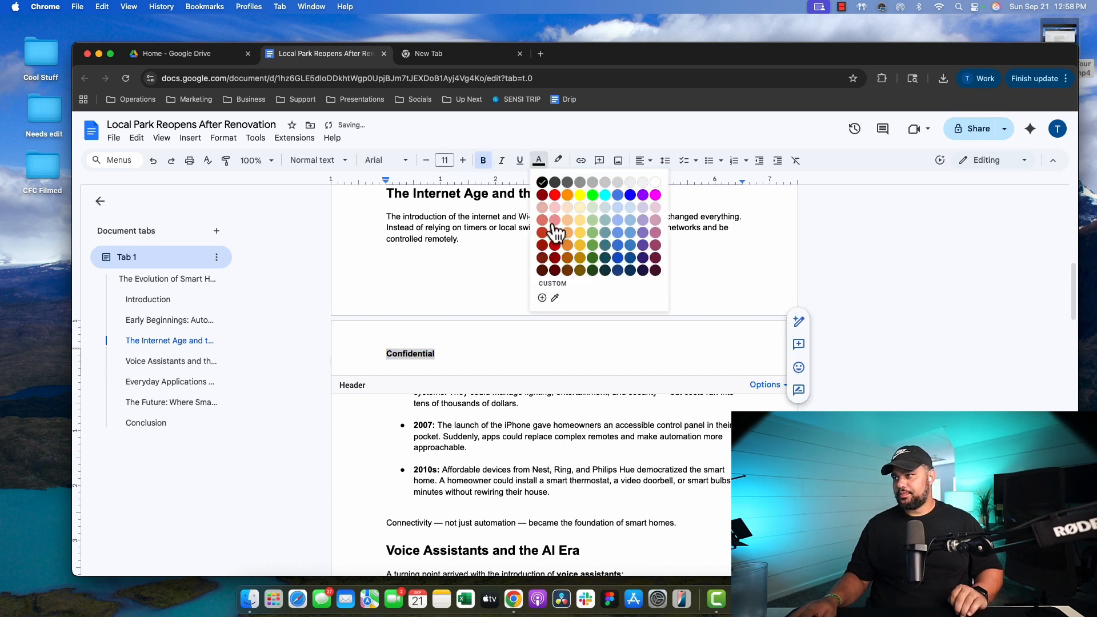
pyautogui.click(554, 195)
# Append "| Do Not Share" after "Confidential" in the header and color the added text red
pyautogui.click(445, 353)
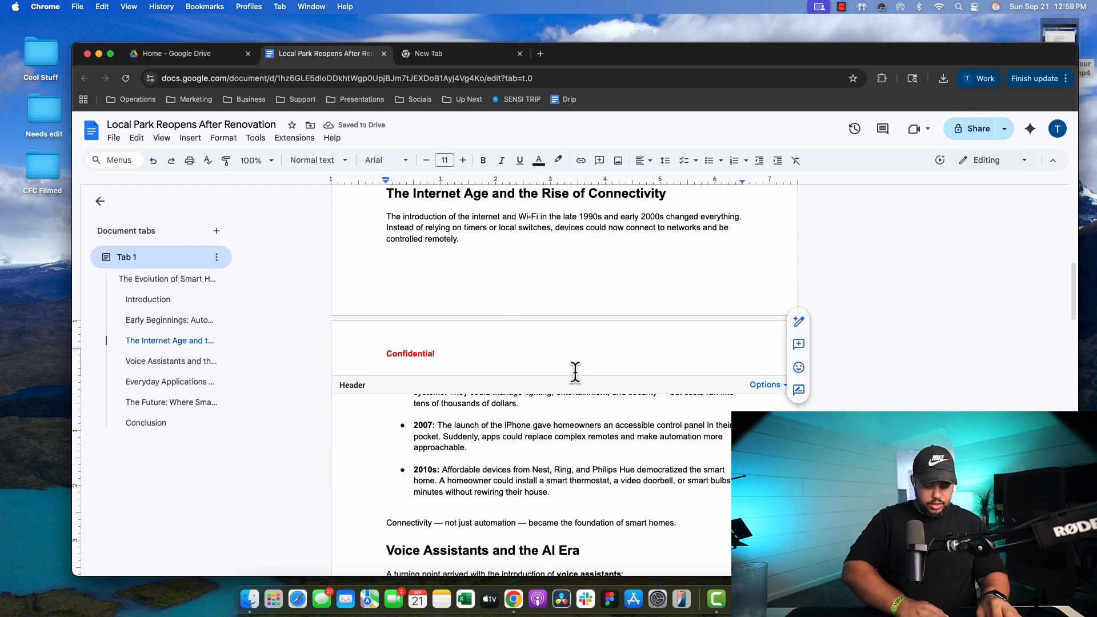
pyautogui.write('| Do Not Share')
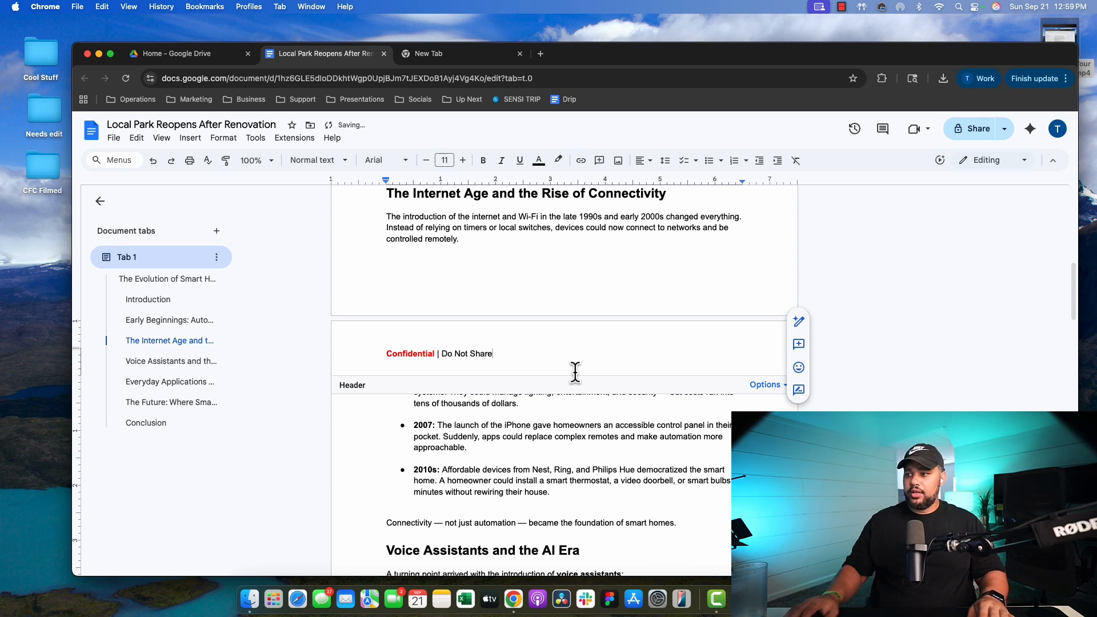
pyautogui.moveTo(492, 354); pyautogui.dragTo(456, 354)
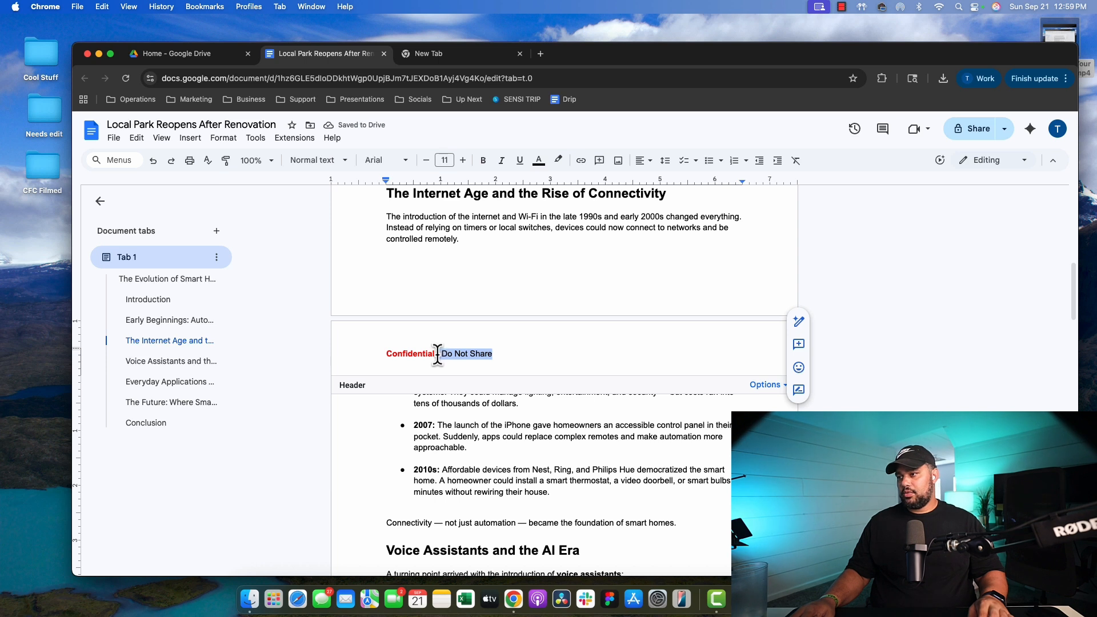
pyautogui.click(539, 161)
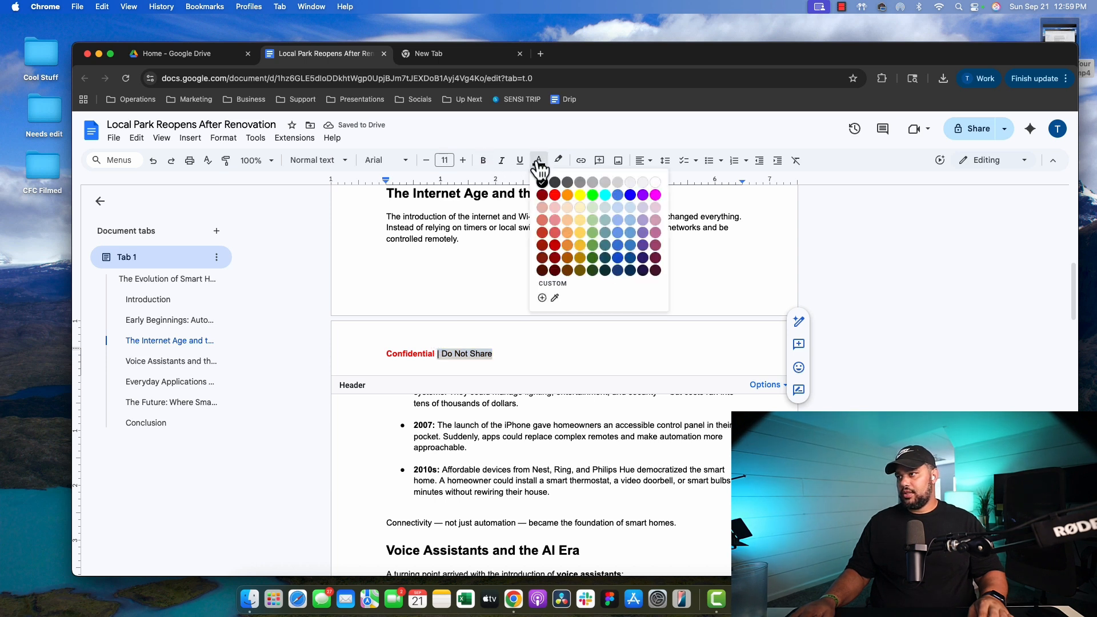
pyautogui.click(555, 195)
pyautogui.click(916, 301)
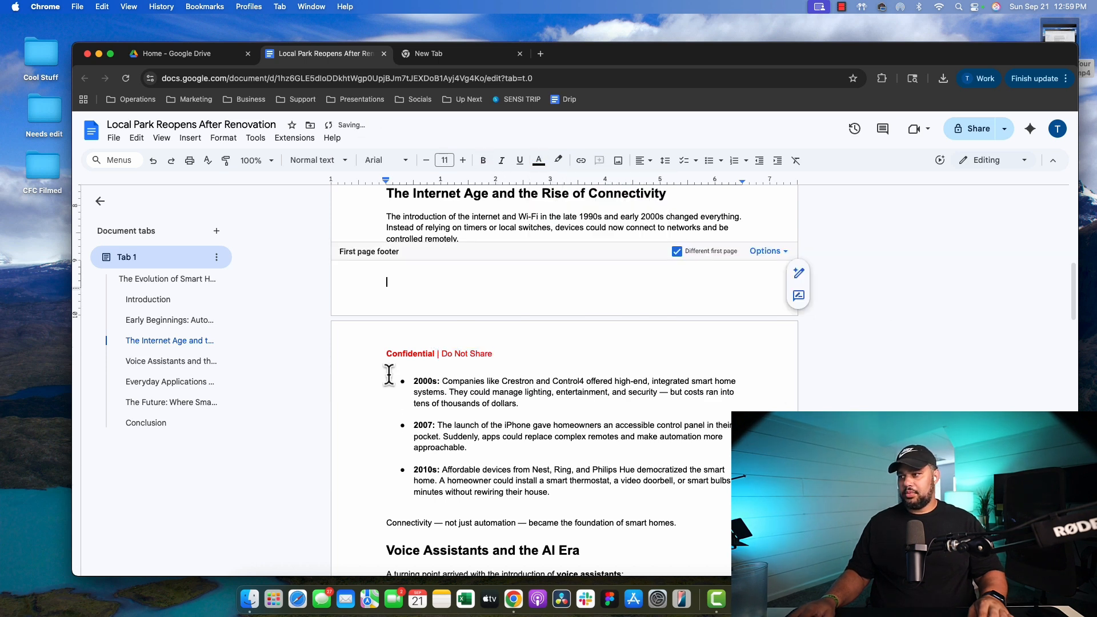
# Insert the blue-green logo image from the computer after the text in the second page's header
pyautogui.click(667, 351)
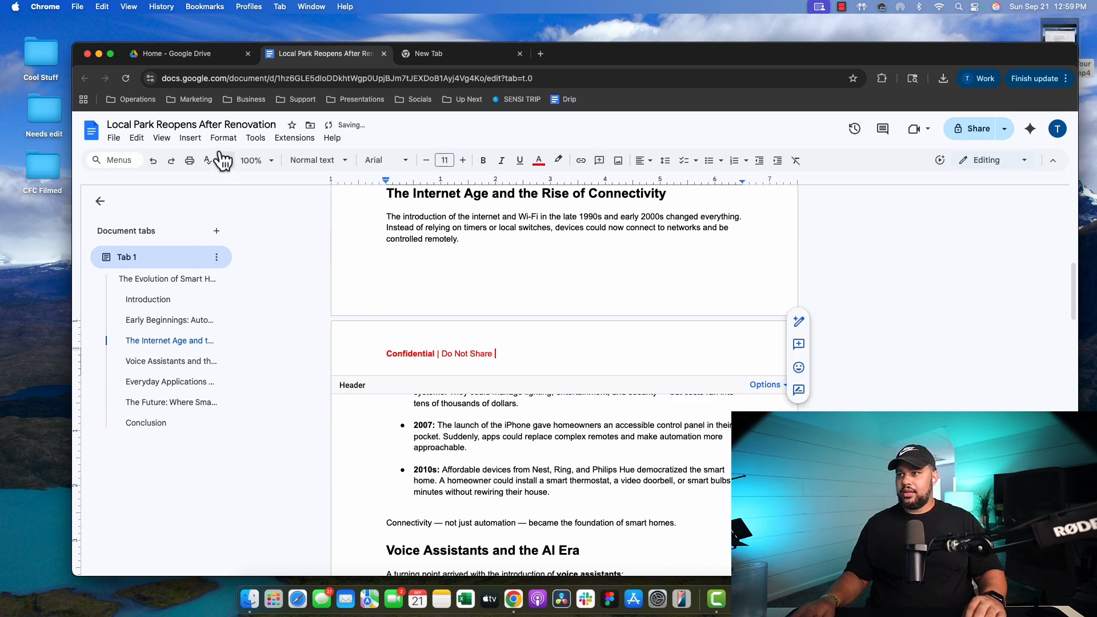
pyautogui.click(191, 137)
pyautogui.moveTo(256, 166)
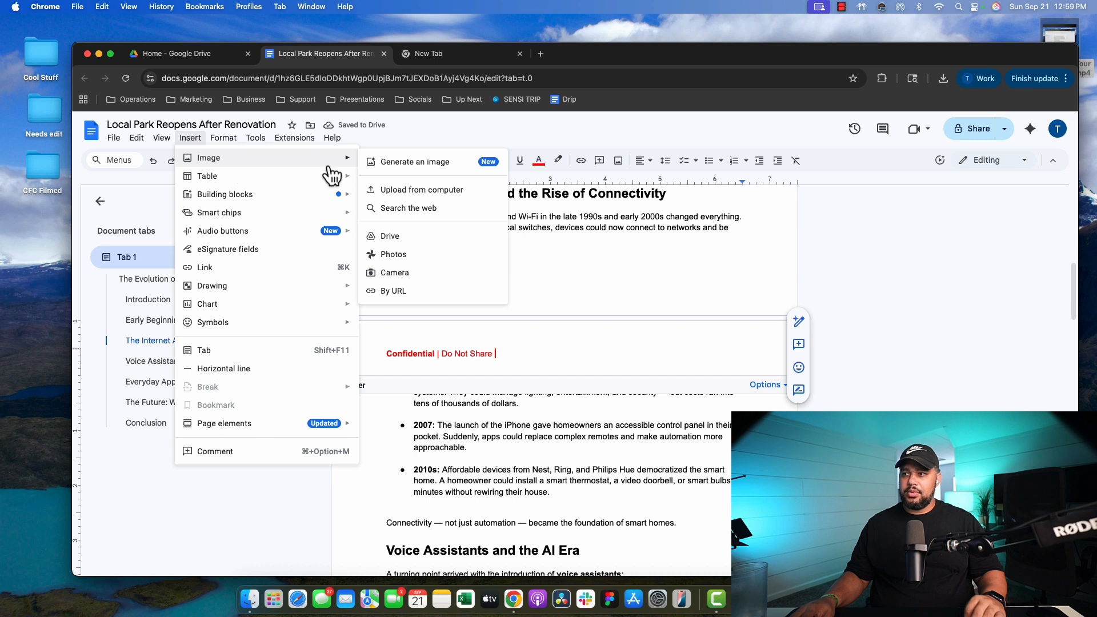
pyautogui.click(400, 190)
pyautogui.click(465, 255)
pyautogui.click(778, 420)
# Shrink the logo to a small icon beside the header text and select it again
pyautogui.click(569, 407)
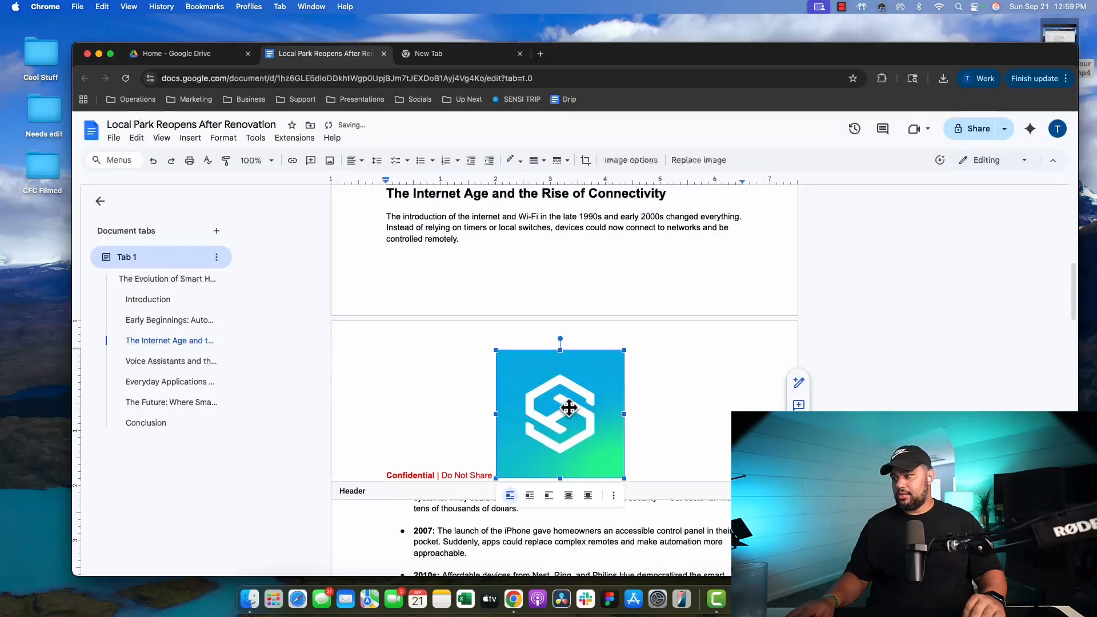
pyautogui.moveTo(614, 358); pyautogui.dragTo(514, 486)
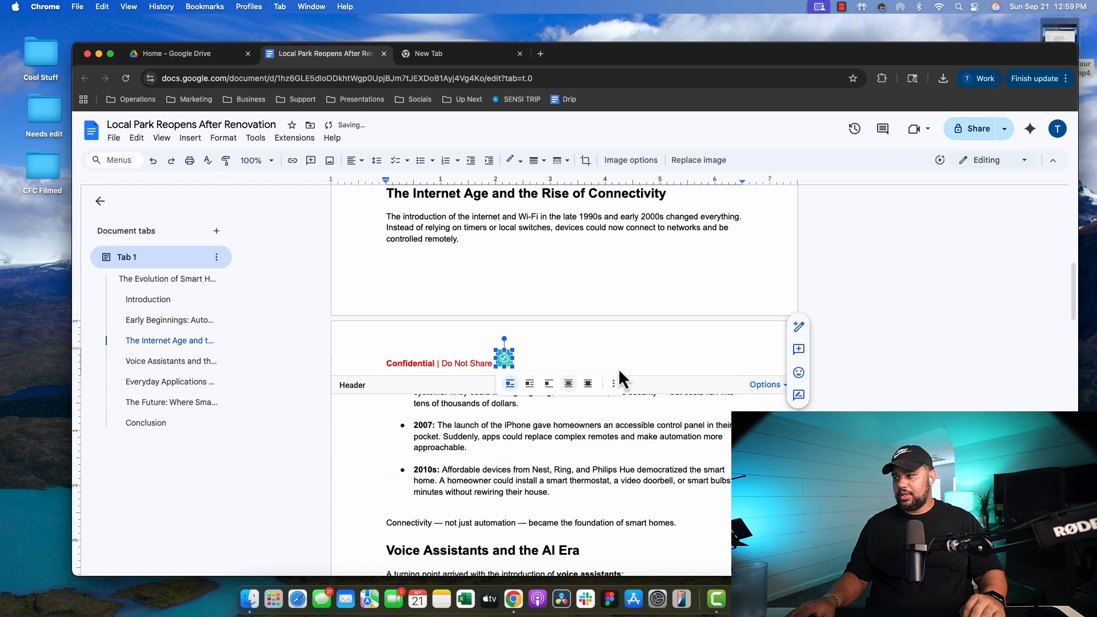
pyautogui.click(548, 343)
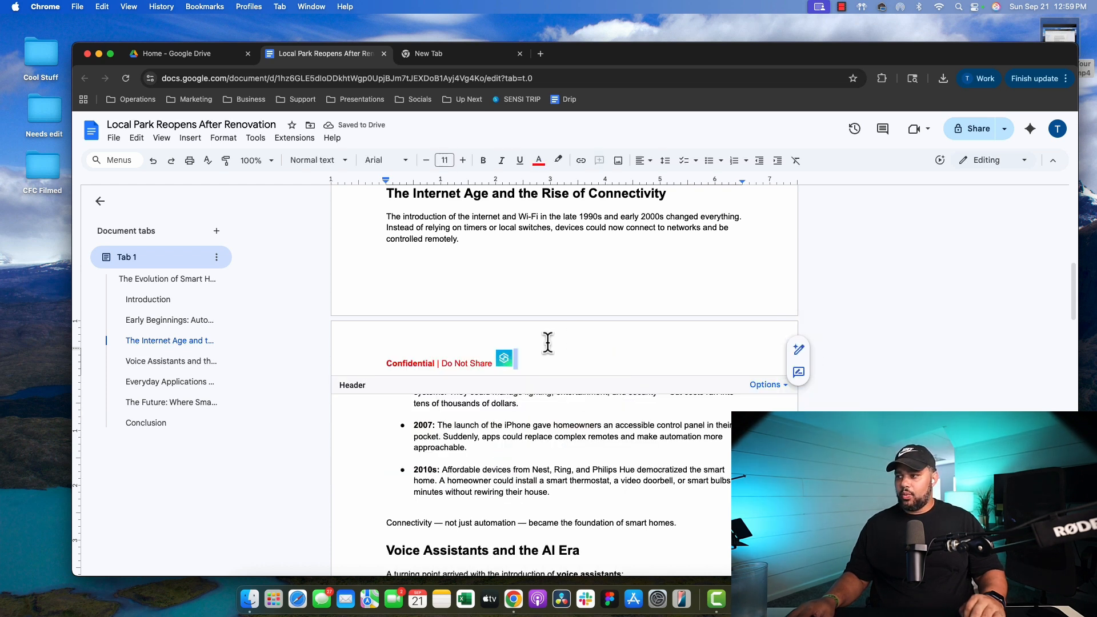
pyautogui.click(504, 360)
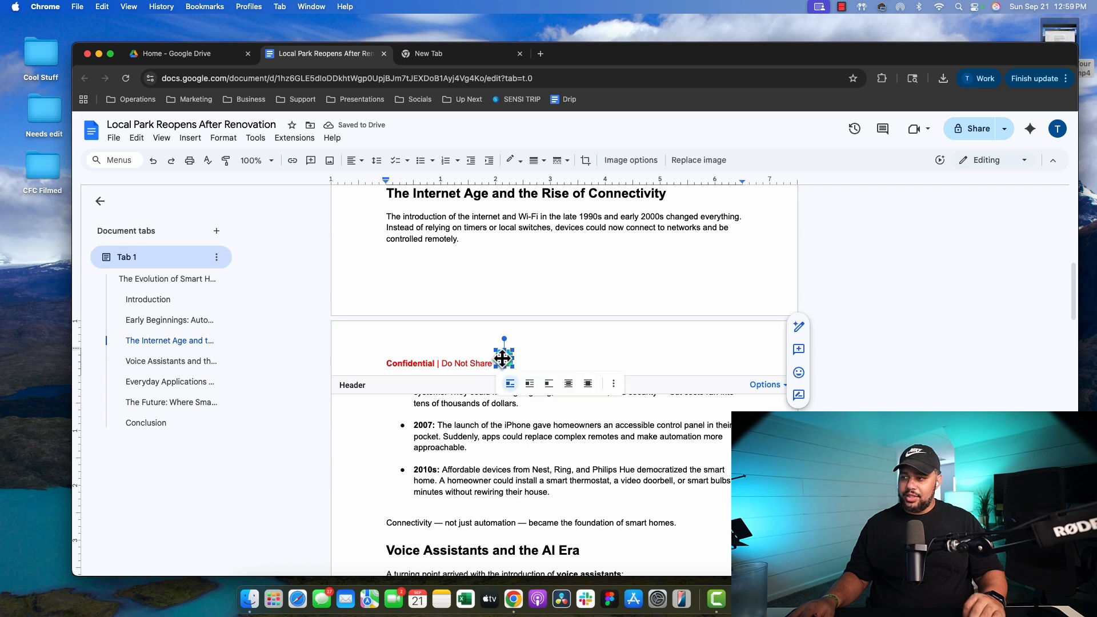
# Open all image options for the header logo and set its text wrapping to Break text
pyautogui.click(614, 383)
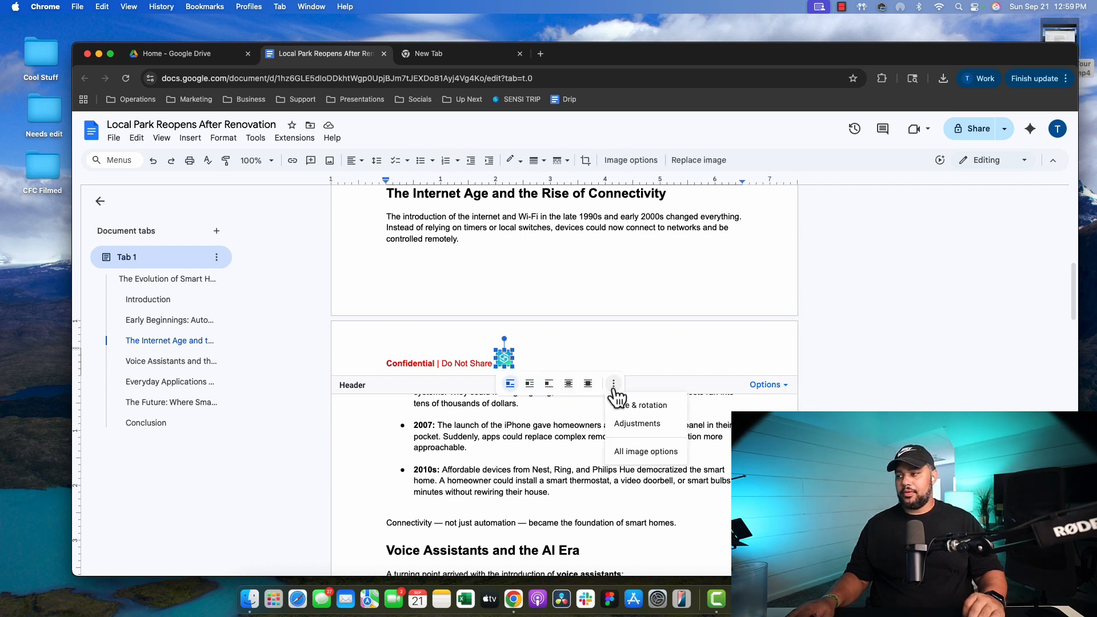
pyautogui.click(645, 453)
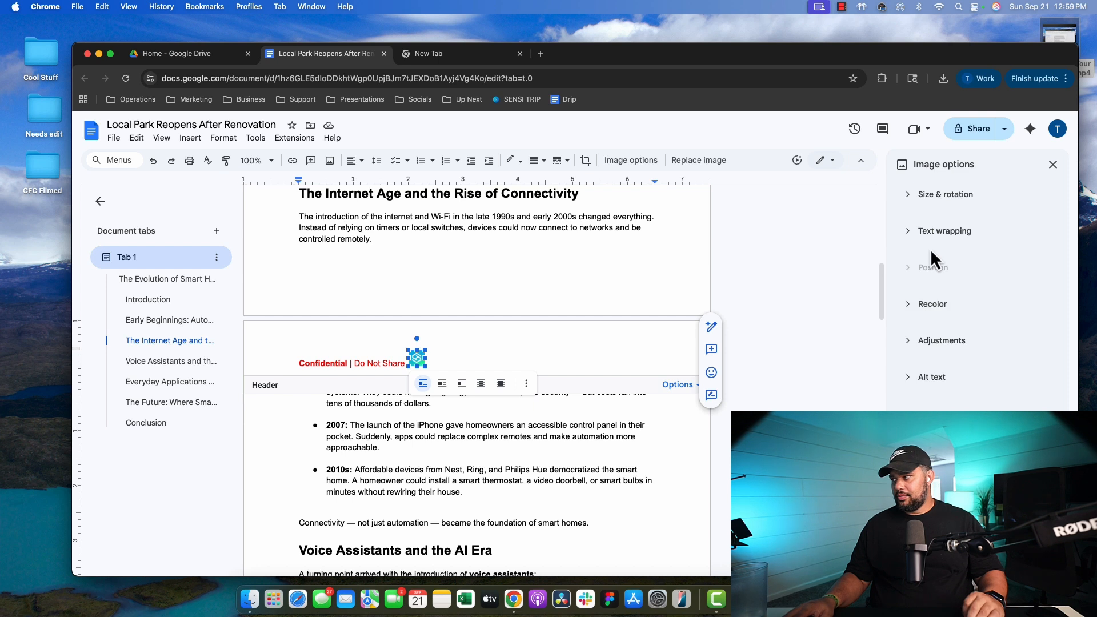
pyautogui.click(935, 196)
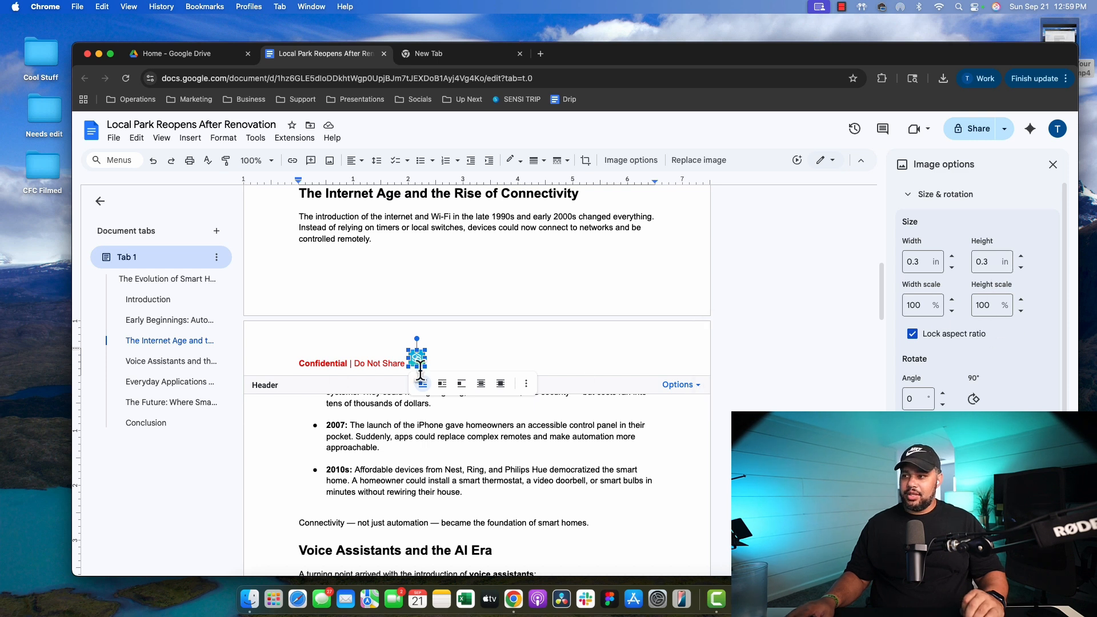
pyautogui.scroll(-2, 983, 308)
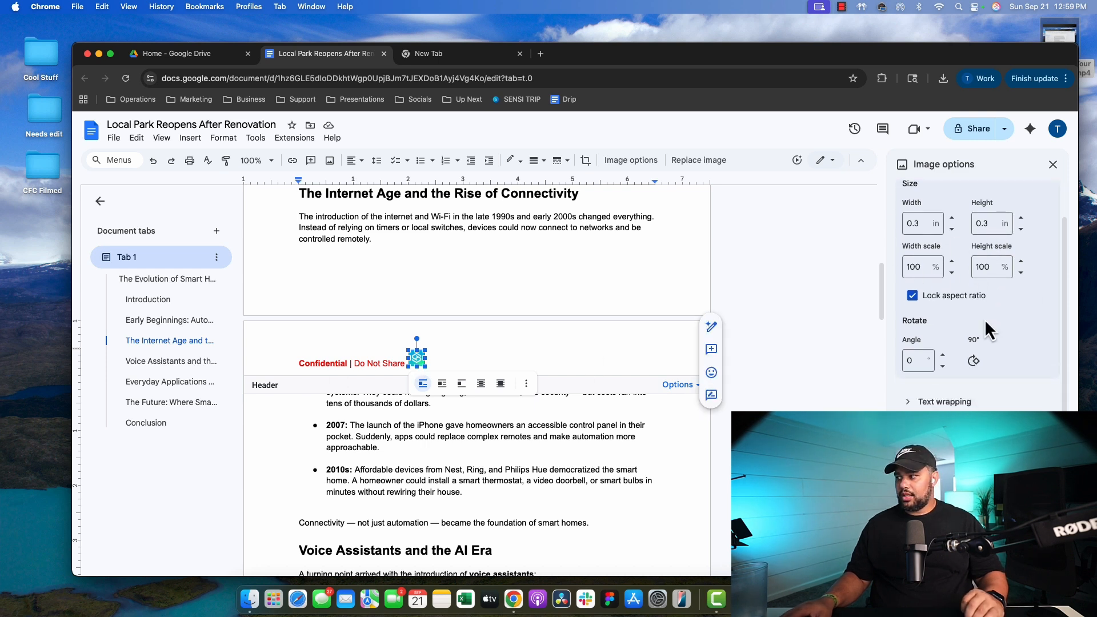
pyautogui.click(945, 398)
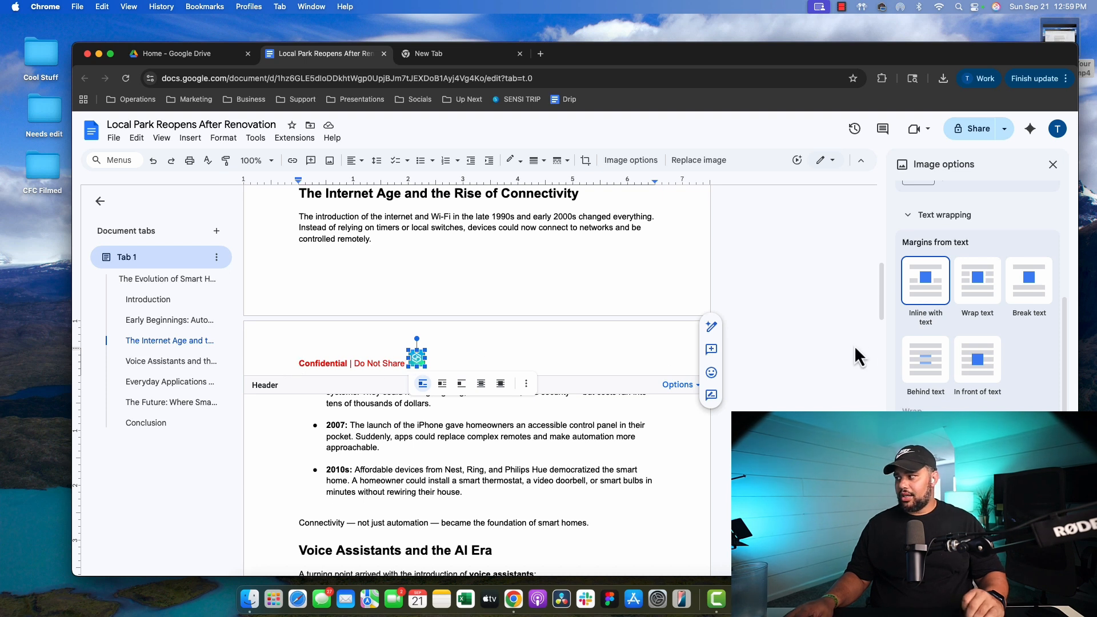
pyautogui.click(1031, 293)
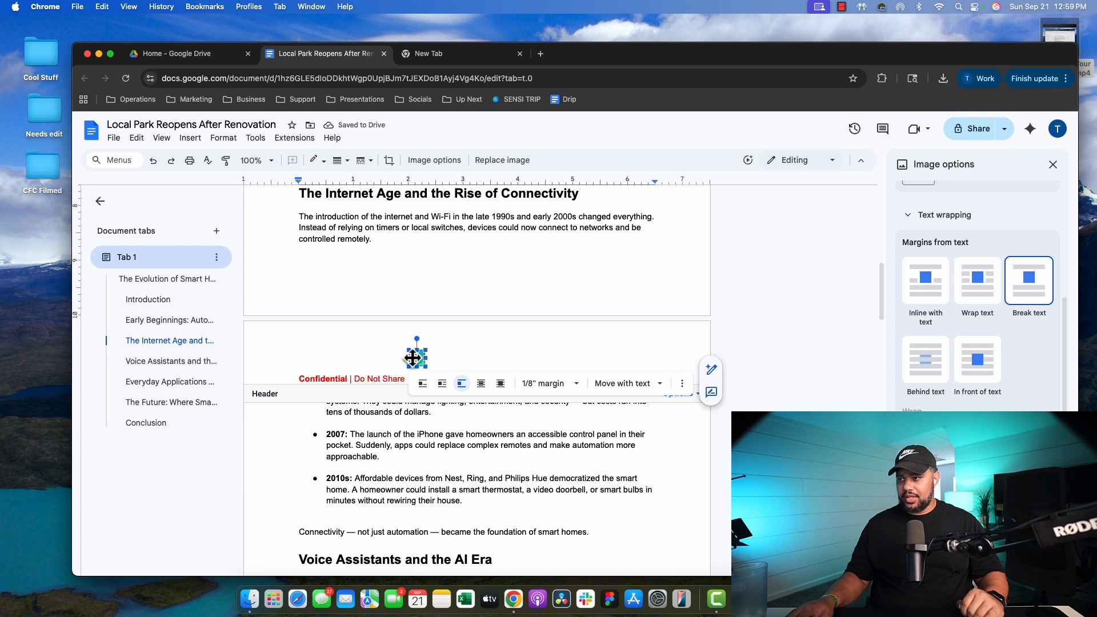
# Move the logo horizontally to the right end of the header, about 6.4 in from the paragraph's left, and deselect it
pyautogui.scroll(-3, 384, 374)
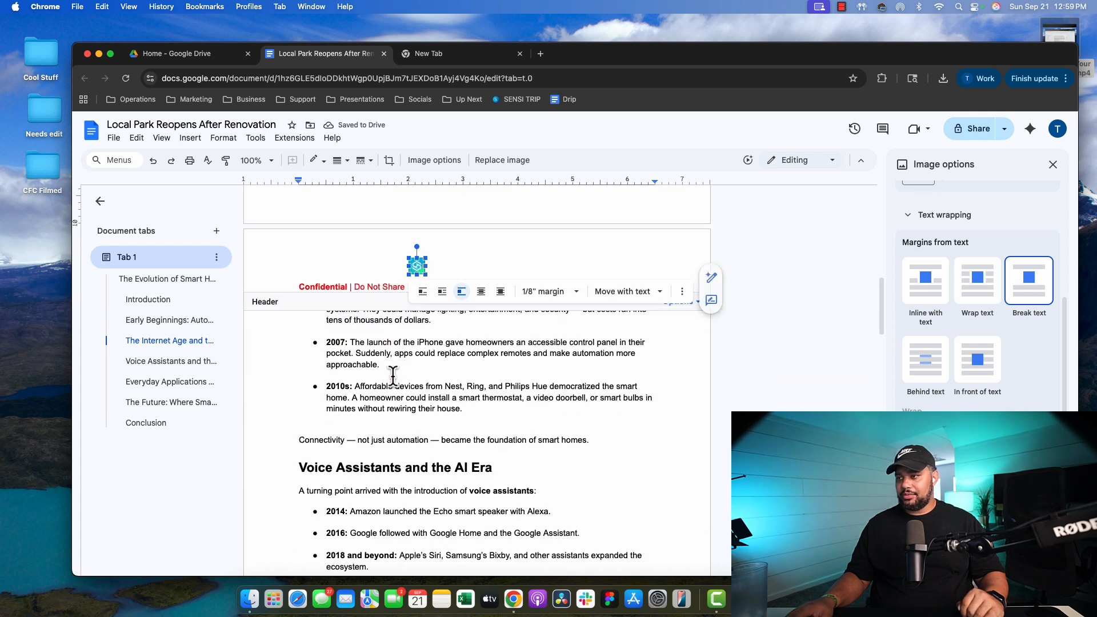
pyautogui.click(926, 218)
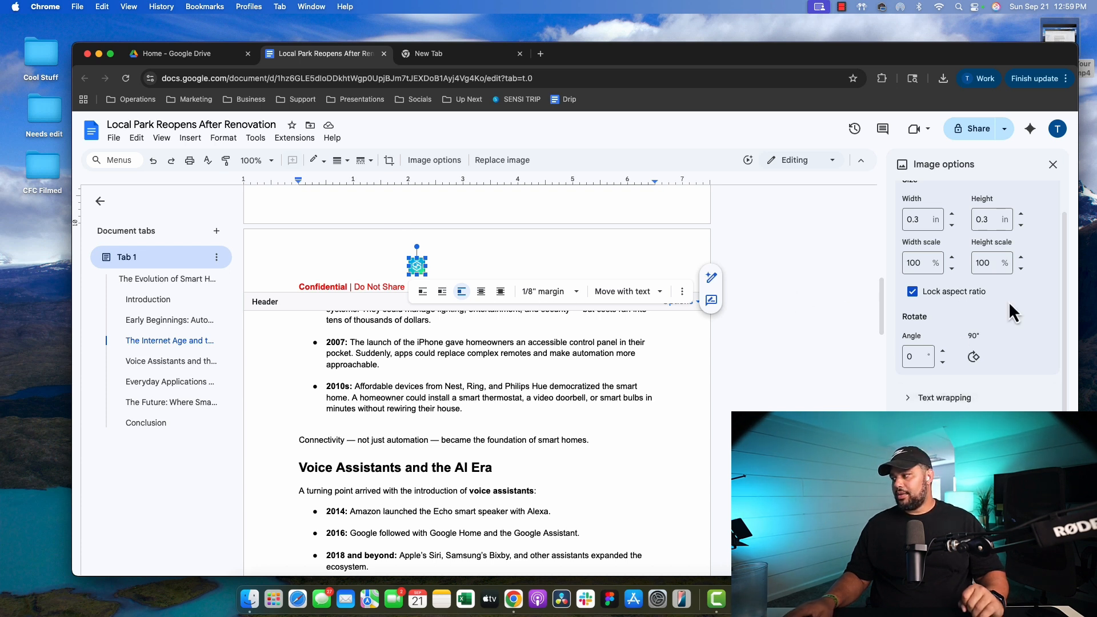
pyautogui.scroll(-3, 1009, 315)
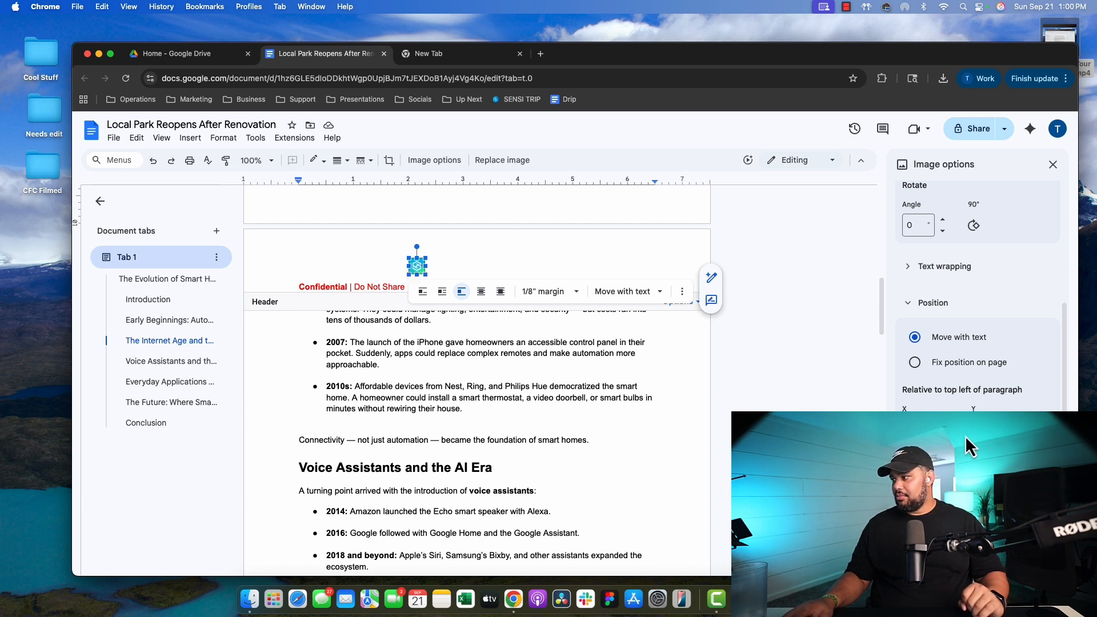
pyautogui.press('Right')
pyautogui.press('Right')
pyautogui.press('Right')
pyautogui.press('Right')
pyautogui.press('Right')
pyautogui.press('Right')
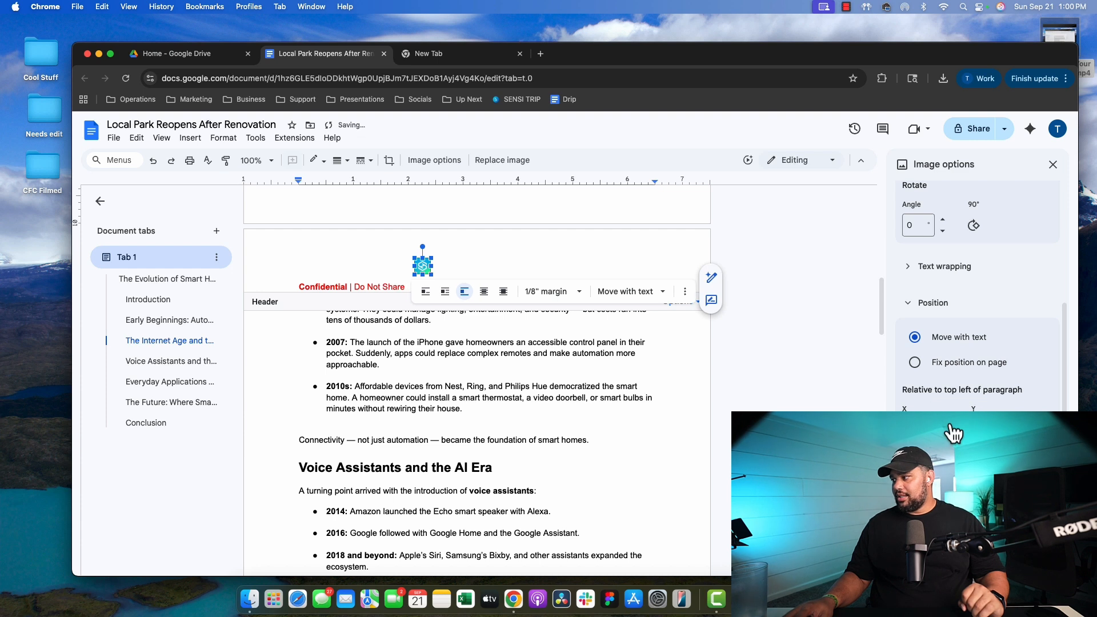
pyautogui.press('Right')
pyautogui.press('Right')
pyautogui.press('Right')
pyautogui.press('Right')
pyautogui.press('Right')
pyautogui.press('Right')
pyautogui.press('Right')
pyautogui.press('Right')
pyautogui.press('Right')
pyautogui.press('Right')
pyautogui.press('Right')
pyautogui.press('Right')
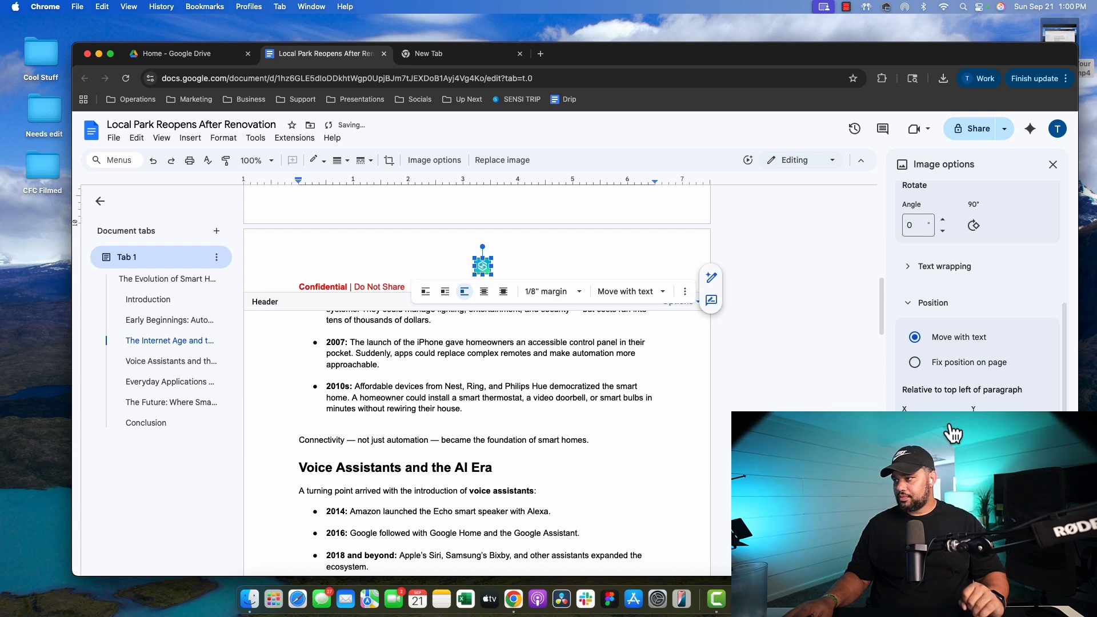
pyautogui.press('Right')
pyautogui.press('Right')
pyautogui.press('Right')
pyautogui.press('Right')
pyautogui.press('Right')
pyautogui.press('Right')
pyautogui.press('Right')
pyautogui.press('Right')
pyautogui.press('Right')
pyautogui.press('Right')
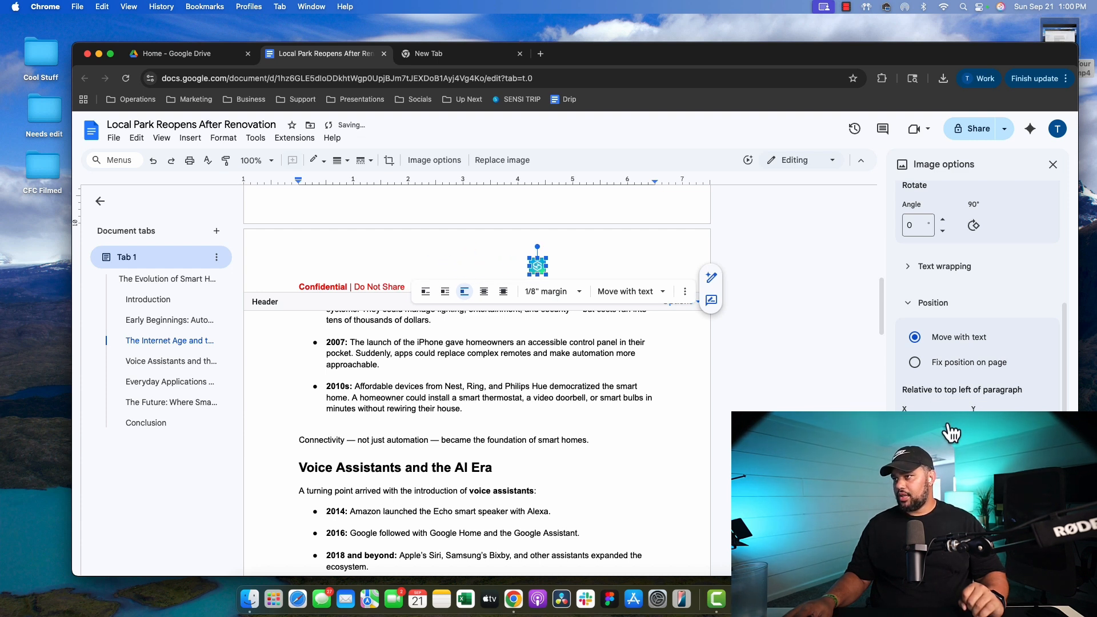
pyautogui.press('Right')
pyautogui.press('Right')
pyautogui.press('Right')
pyautogui.press('Right')
pyautogui.press('Right')
pyautogui.press('Right')
pyautogui.press('Right')
pyautogui.press('Right')
pyautogui.press('Right')
pyautogui.press('Right')
pyautogui.press('Right')
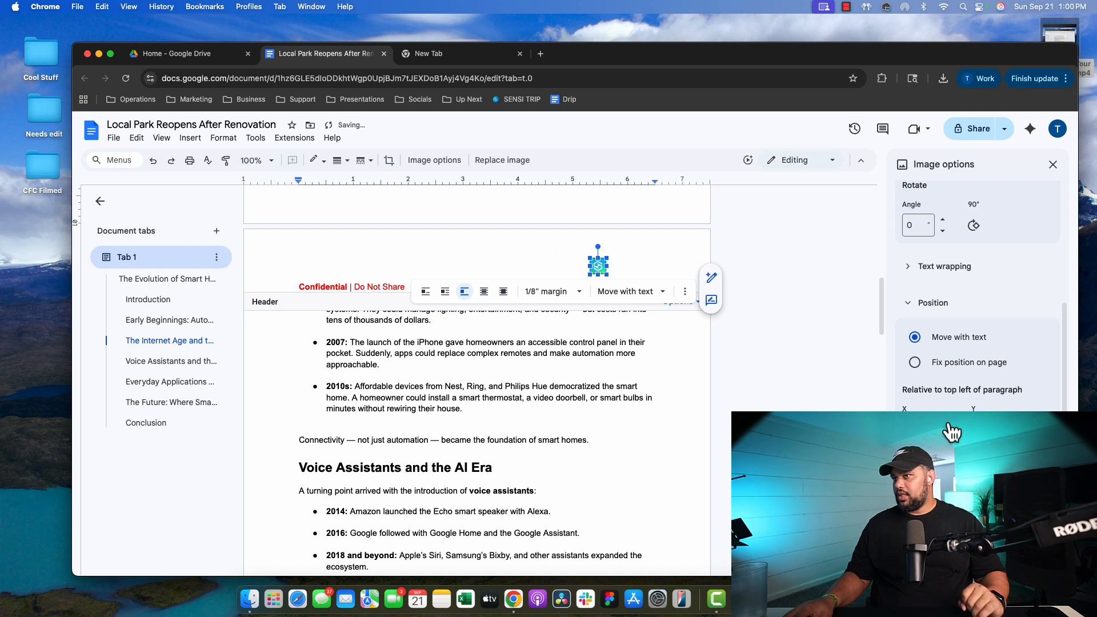
pyautogui.press('Right')
pyautogui.press('Right')
pyautogui.press('Right')
pyautogui.press('Right')
pyautogui.press('Right')
pyautogui.press('Right')
pyautogui.press('Right')
pyautogui.press('Right')
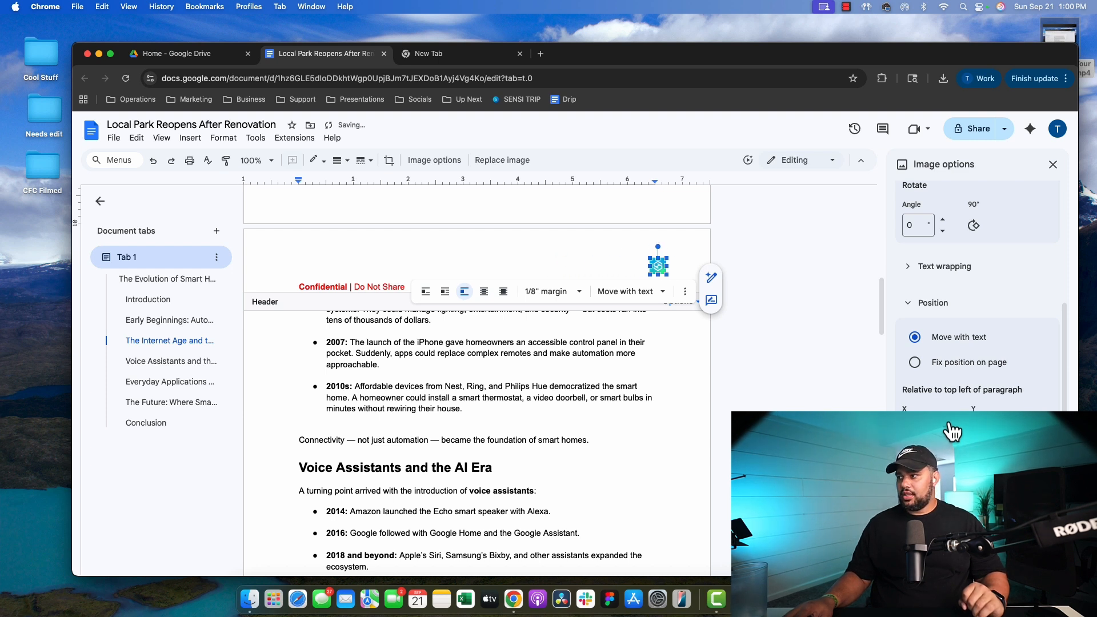
pyautogui.press('Left')
pyautogui.press('Left')
pyautogui.press('Left')
pyautogui.click(798, 263)
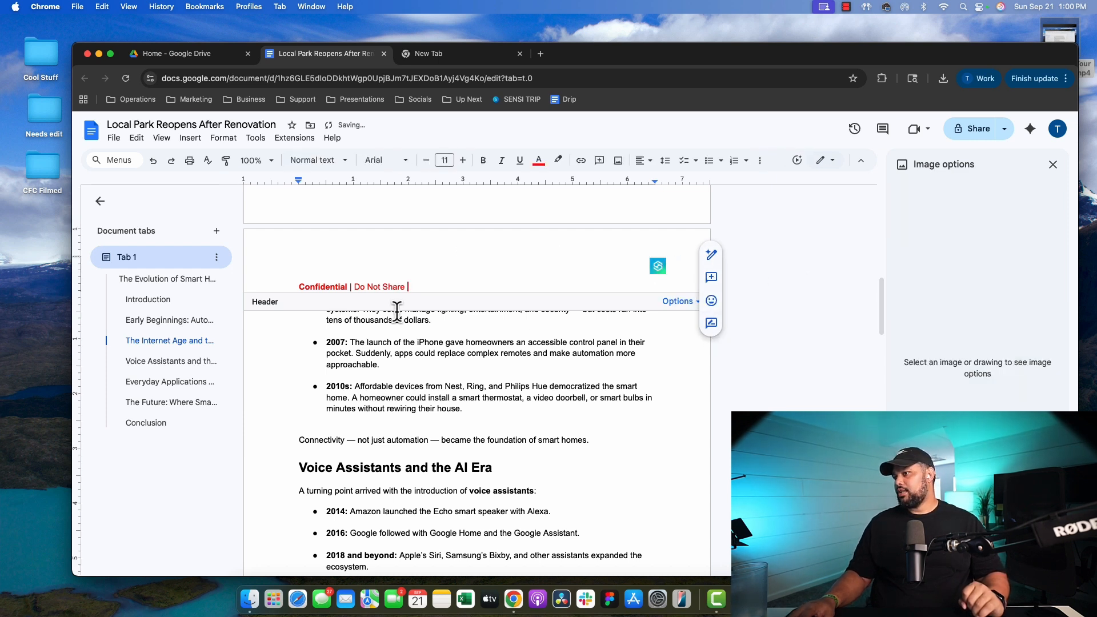
# Set the logo's vertical position to -0.1 in relative to the header paragraph and deselect it
pyautogui.doubleClick(522, 269)
pyautogui.click(658, 266)
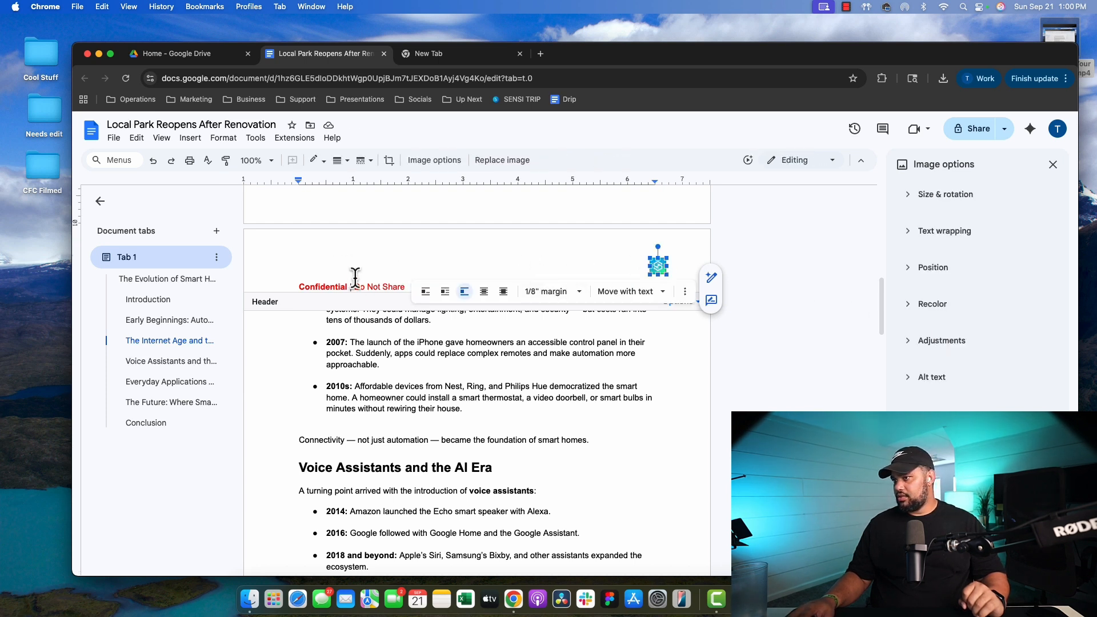
pyautogui.click(929, 267)
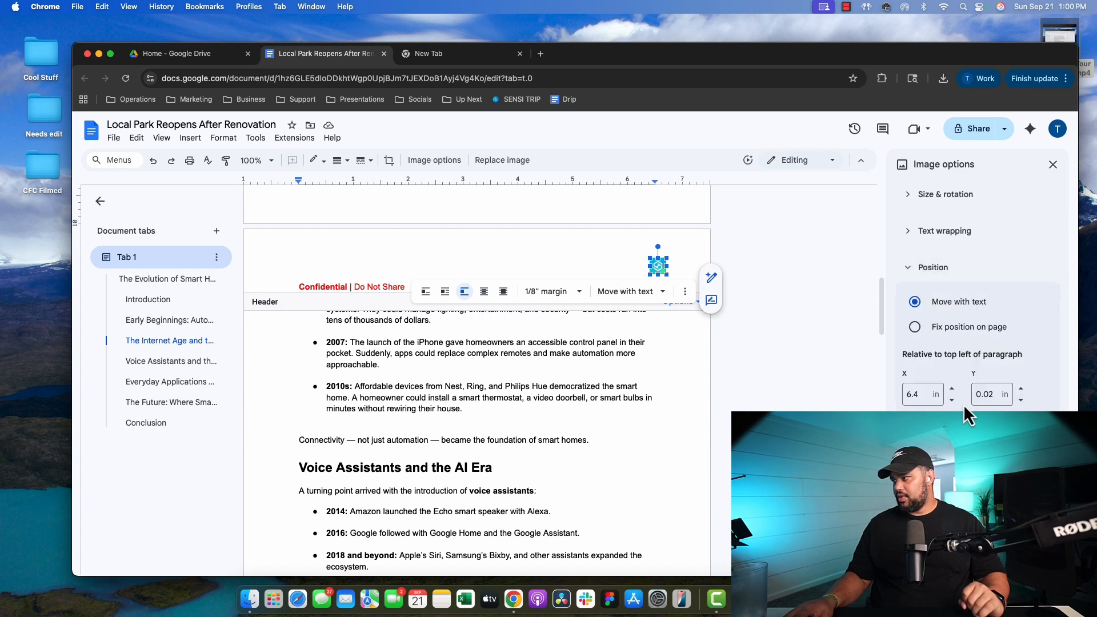
pyautogui.click(1021, 400)
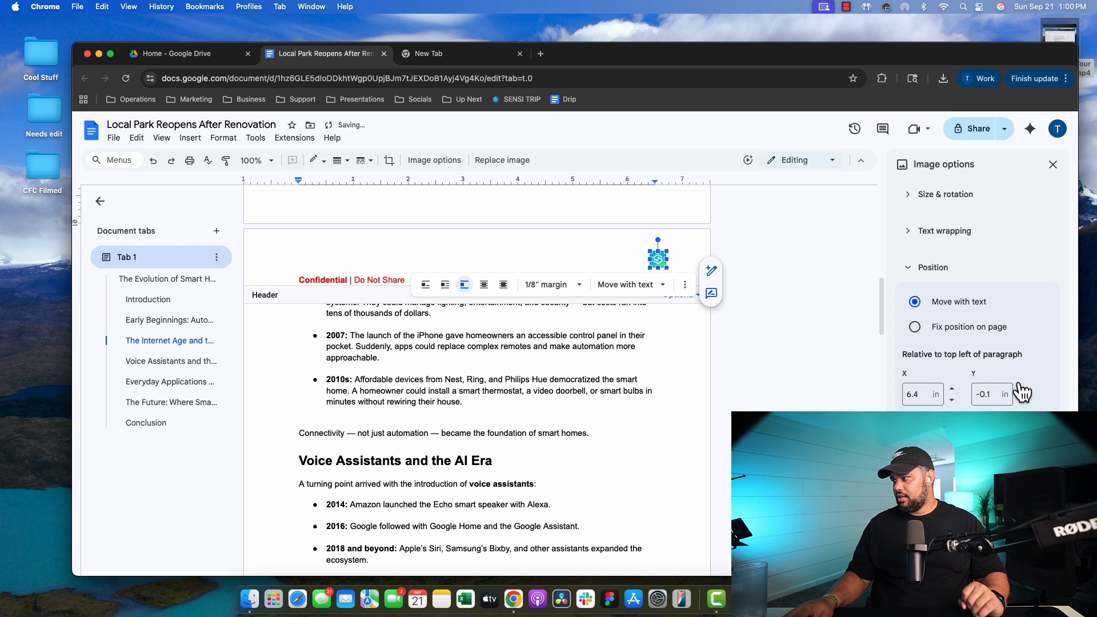
pyautogui.click(799, 274)
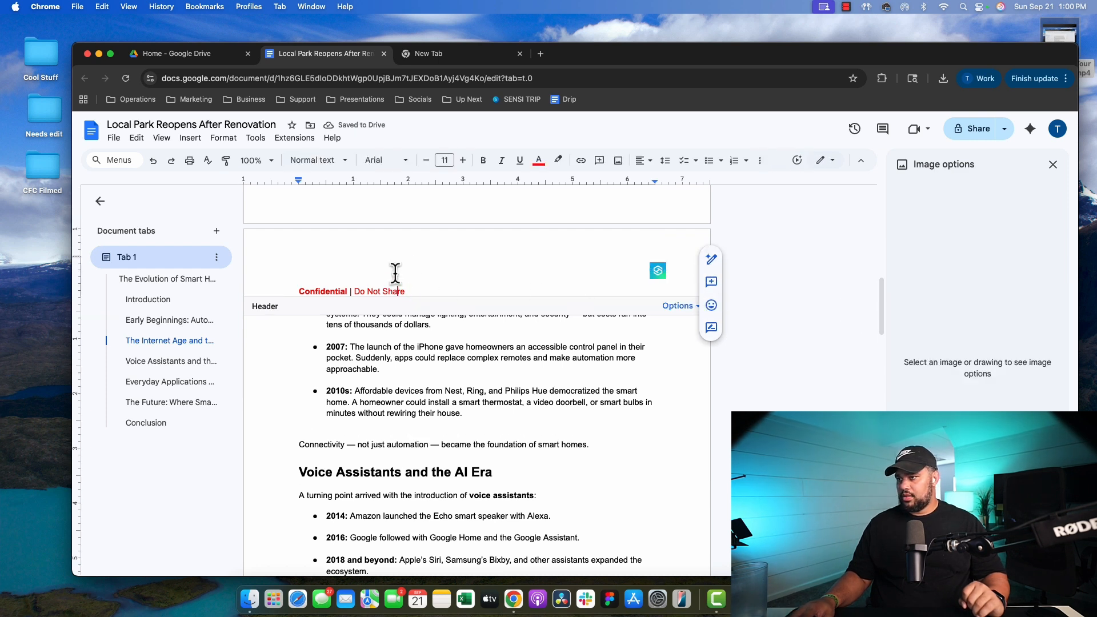
pyautogui.doubleClick(411, 289)
pyautogui.click(406, 291)
pyautogui.doubleClick(417, 289)
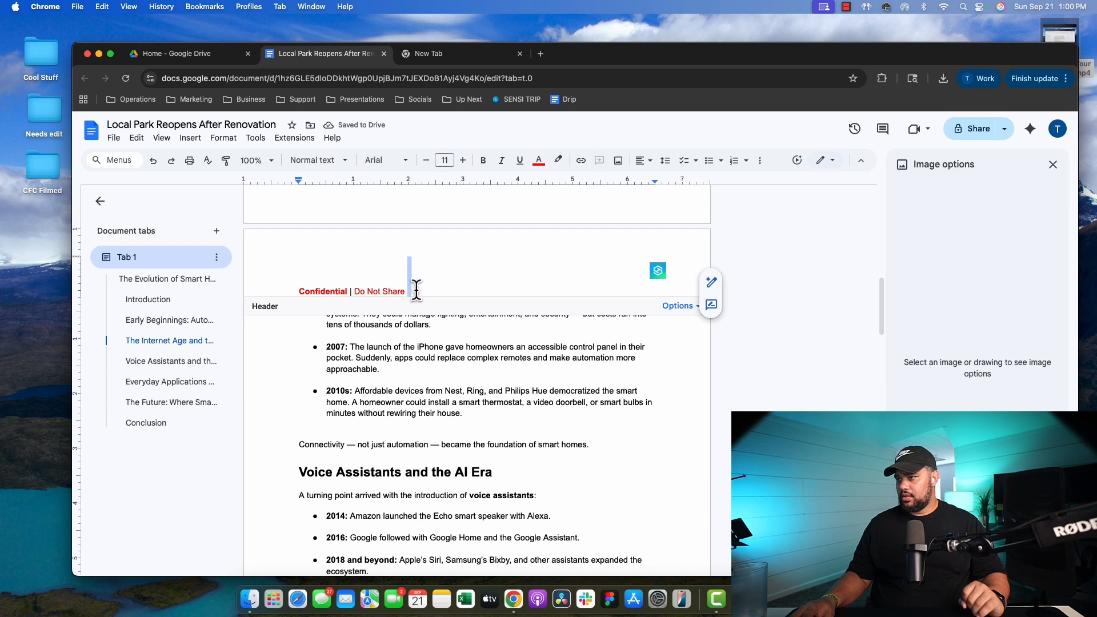
pyautogui.click(660, 274)
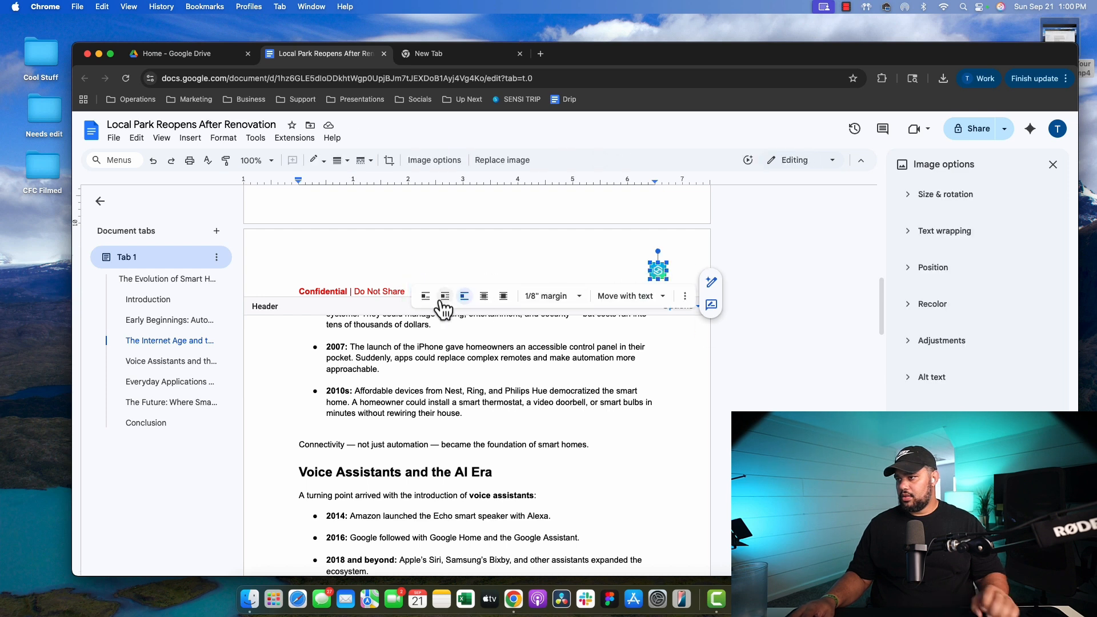
pyautogui.click(656, 299)
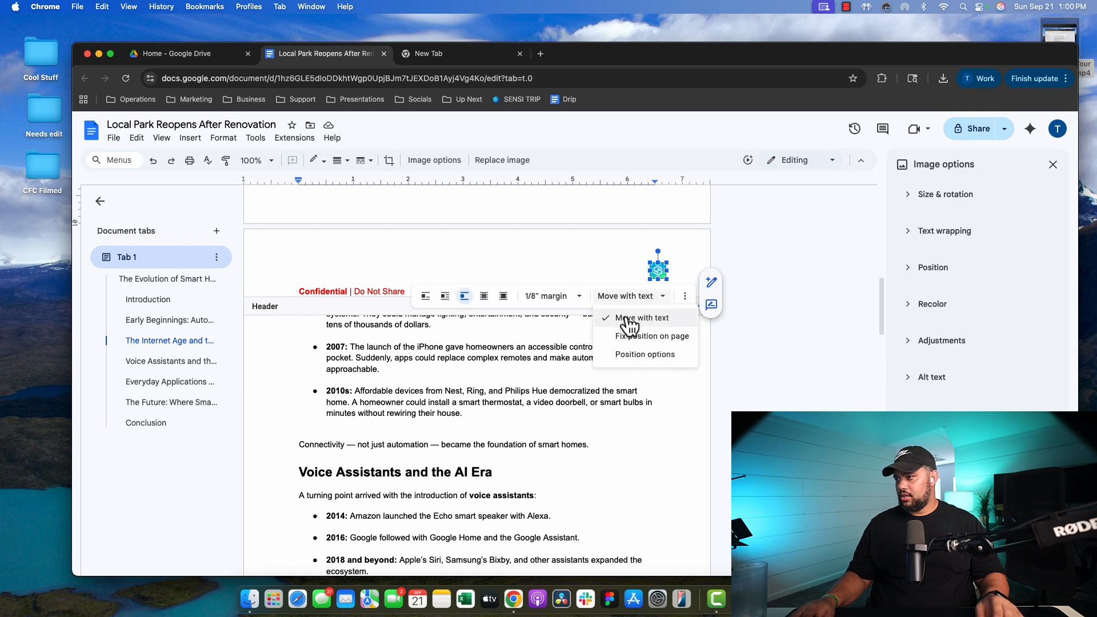
pyautogui.click(739, 273)
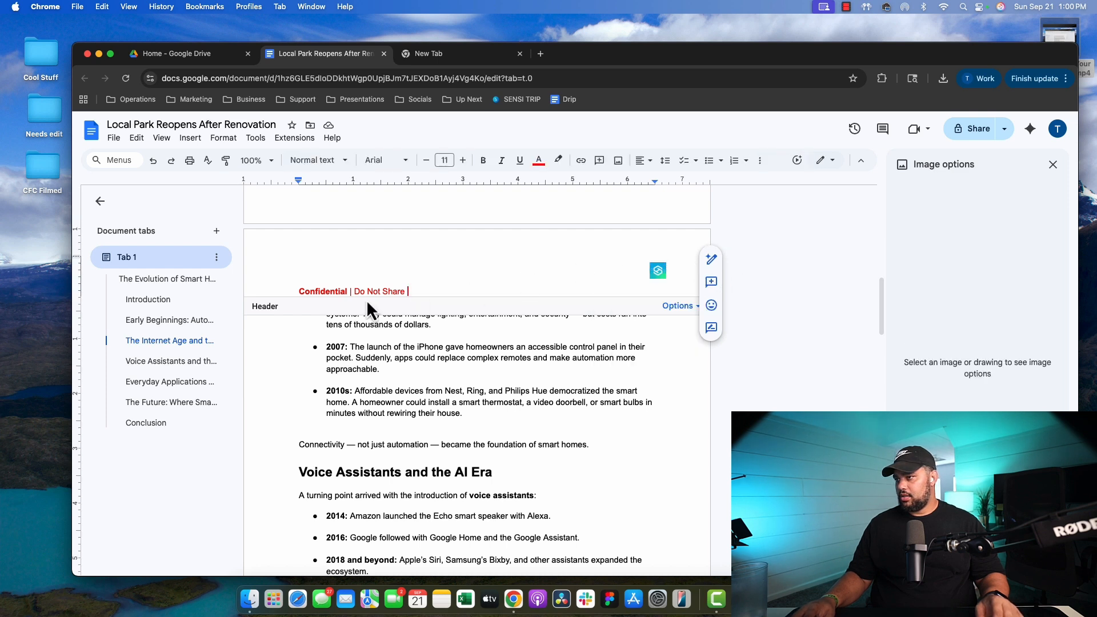
pyautogui.moveTo(297, 291); pyautogui.dragTo(407, 290)
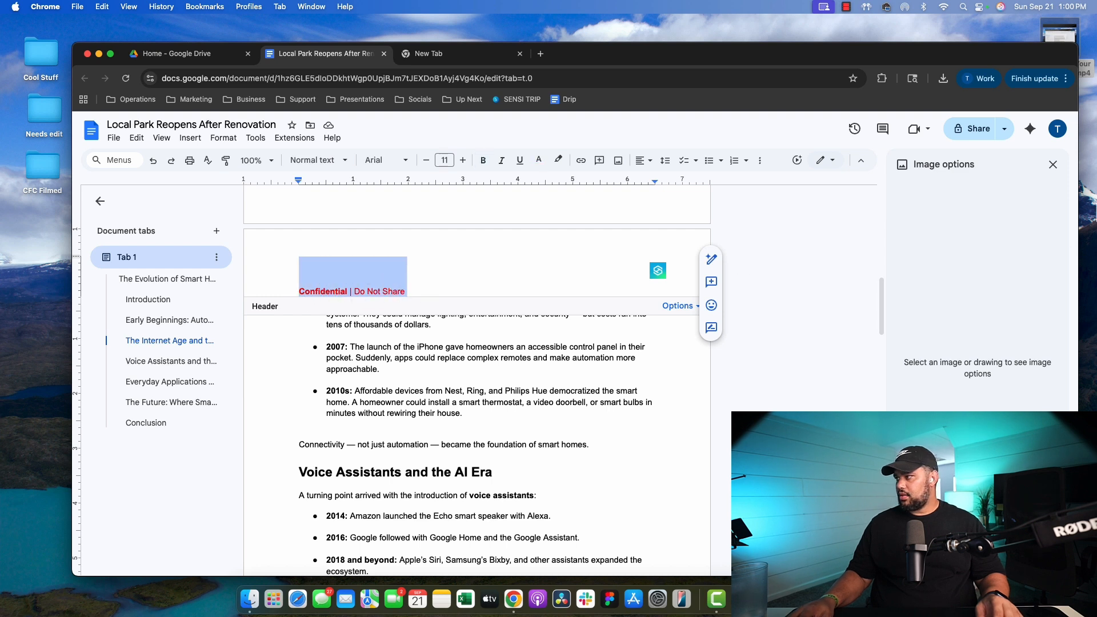
# Change the header logo's text wrapping to Wrap text and return to the document body
pyautogui.click(656, 269)
pyautogui.click(952, 266)
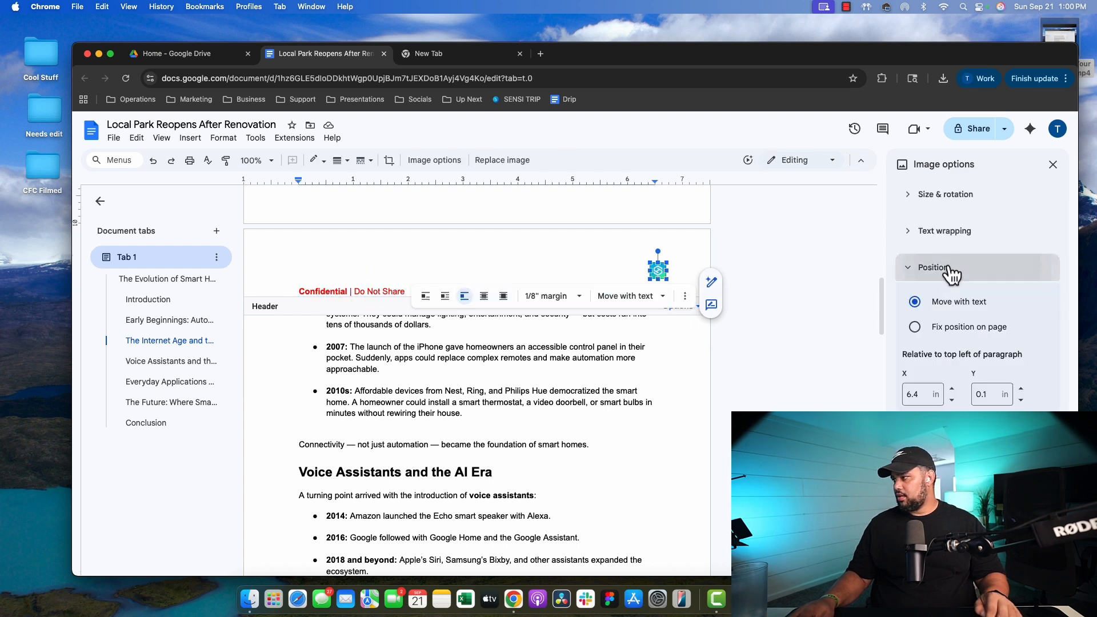
pyautogui.click(940, 232)
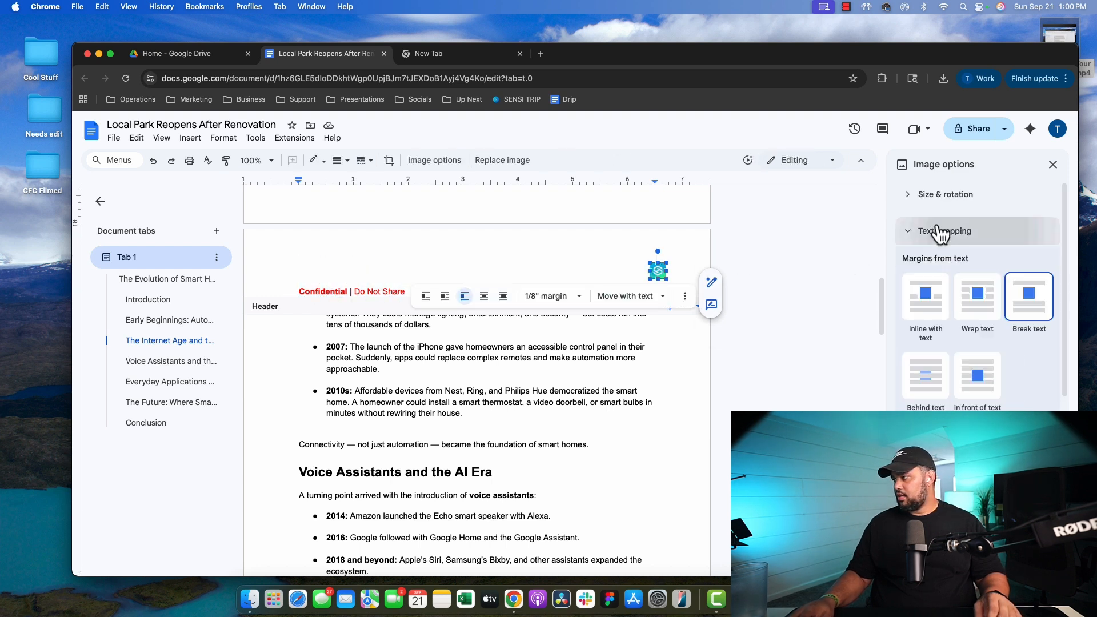
pyautogui.click(987, 323)
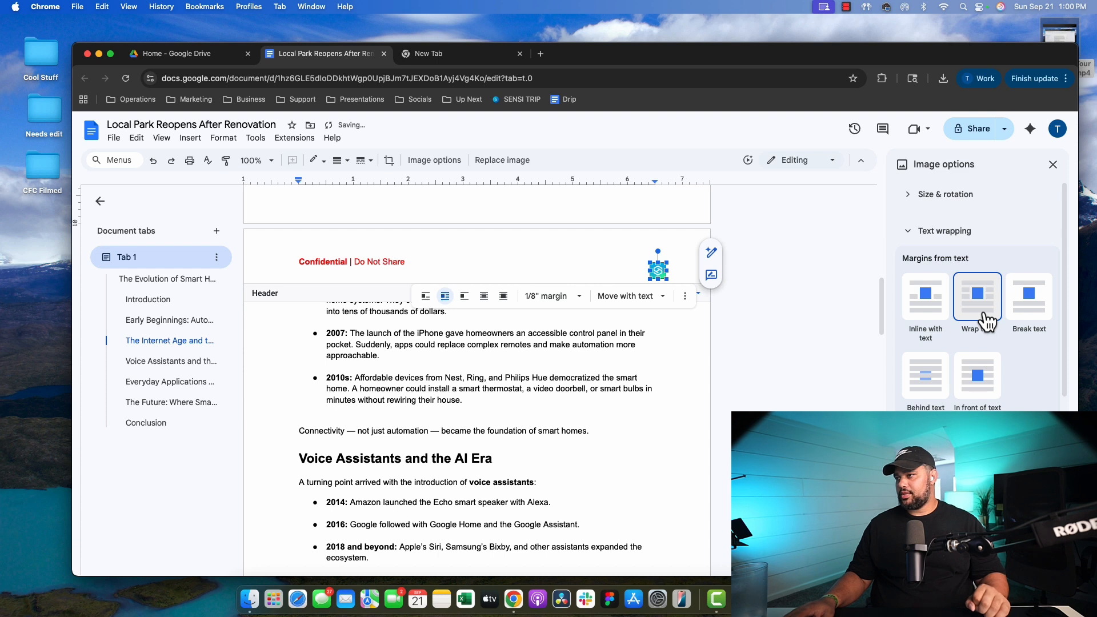
pyautogui.click(640, 288)
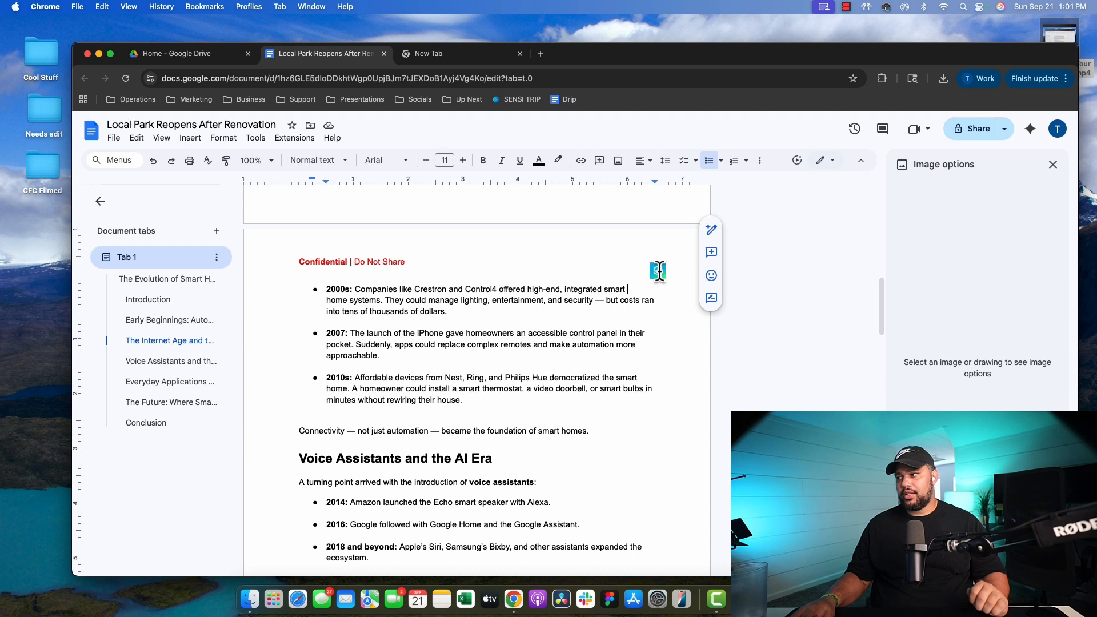
# Raise the wrapped logo to a Y position of -0.1 in relative to the paragraph, keeping Move with text, and deselect it
pyautogui.click(658, 271)
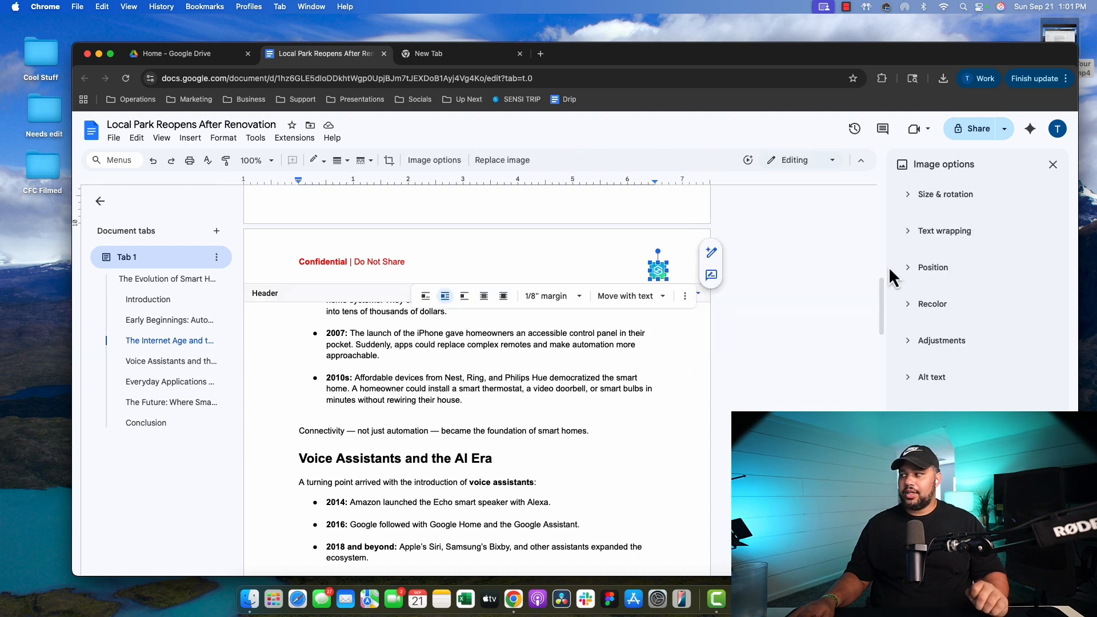
pyautogui.click(928, 268)
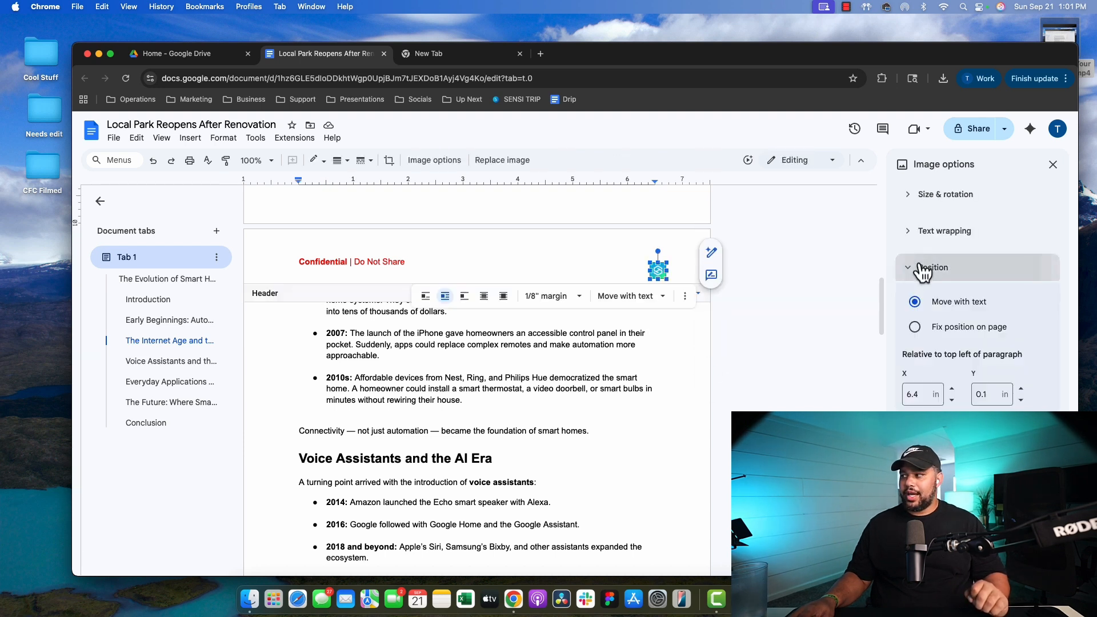
pyautogui.click(1022, 389)
pyautogui.click(1022, 401)
pyautogui.click(1022, 401)
pyautogui.click(1022, 401)
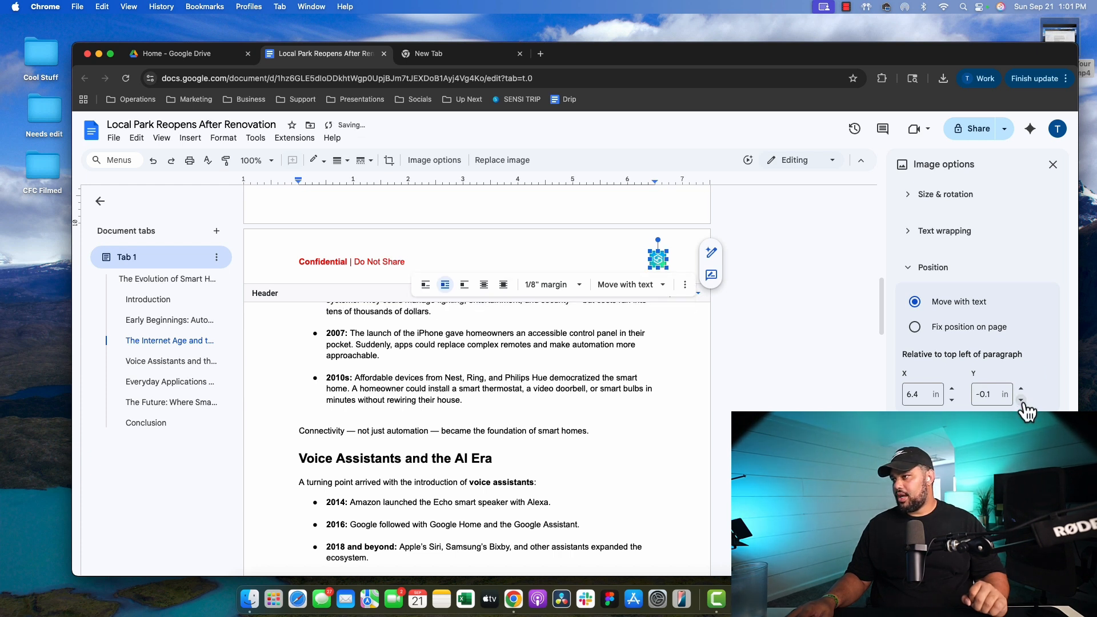
pyautogui.click(787, 264)
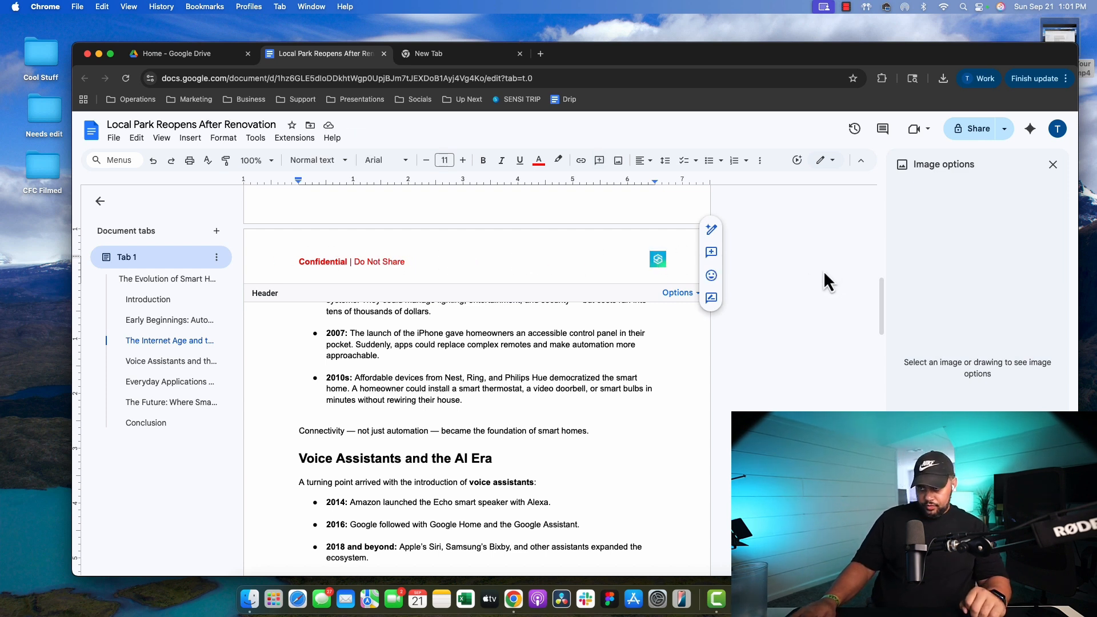
# Reselect the header logo and set its Y position to -0.2 in relative to the paragraph
pyautogui.click(658, 258)
pyautogui.click(933, 268)
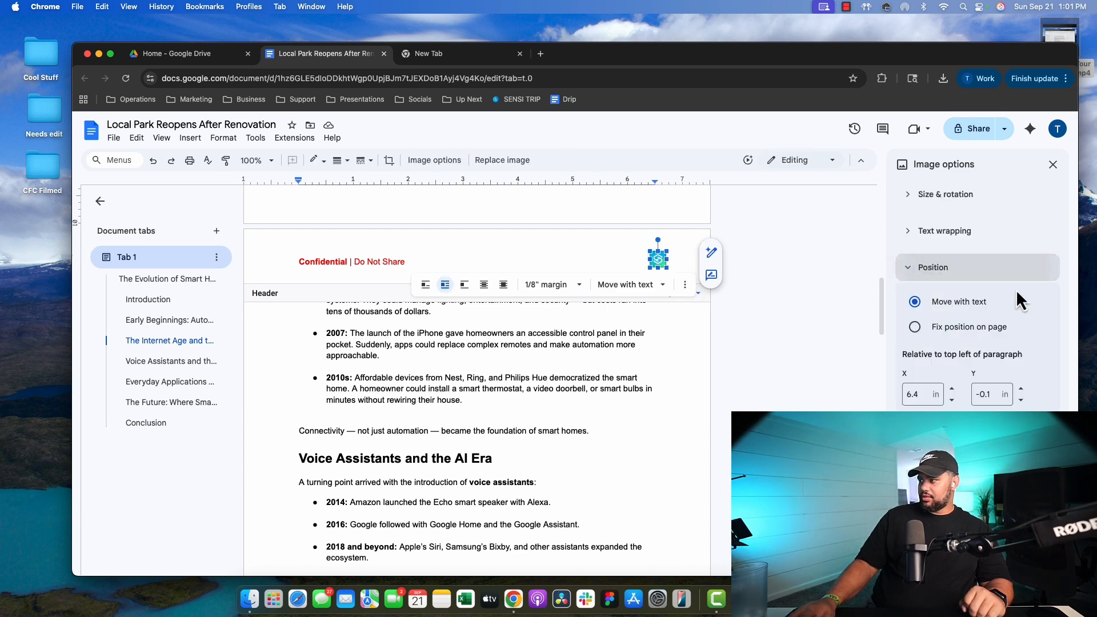
pyautogui.click(1024, 389)
pyautogui.click(1021, 399)
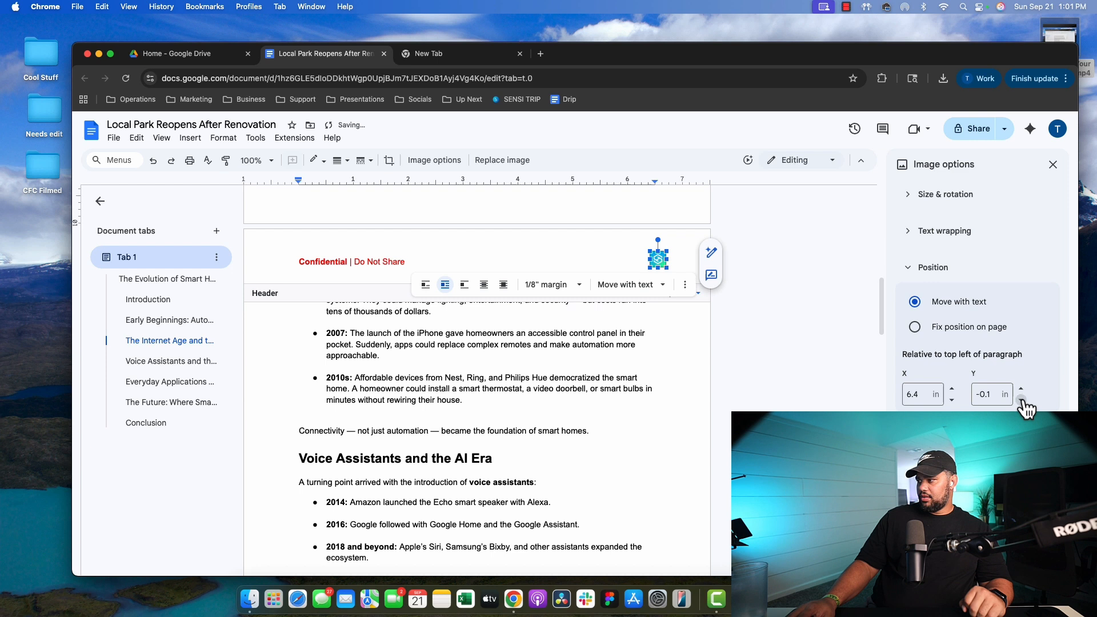
pyautogui.click(1021, 400)
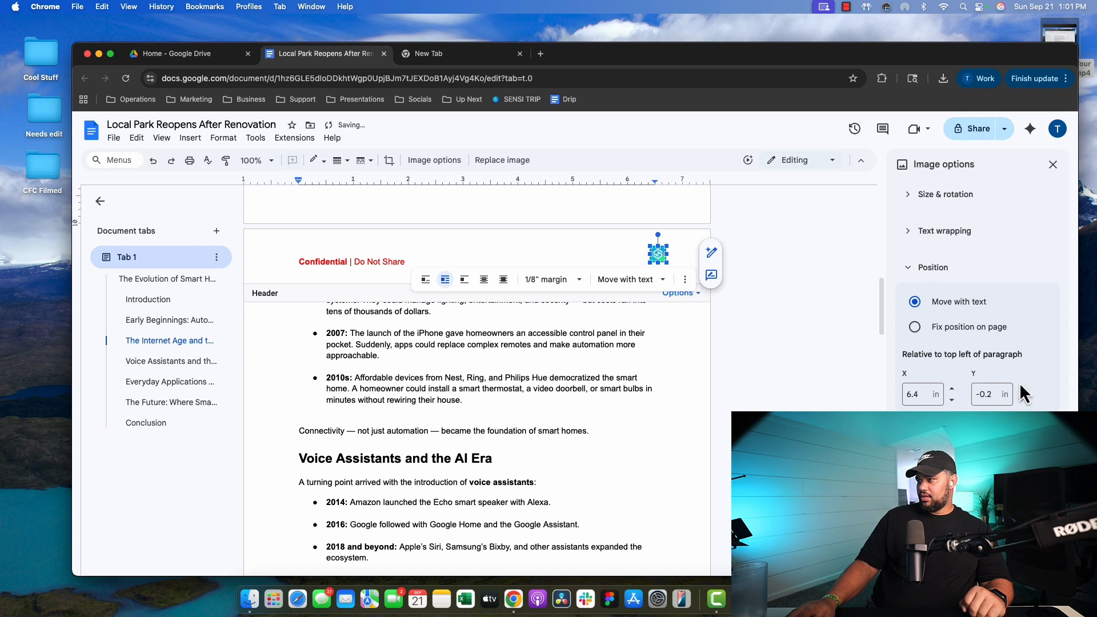
# Lower the header logo by one Y-position increment relative to the paragraph and deselect it
pyautogui.click(1023, 390)
pyautogui.click(781, 213)
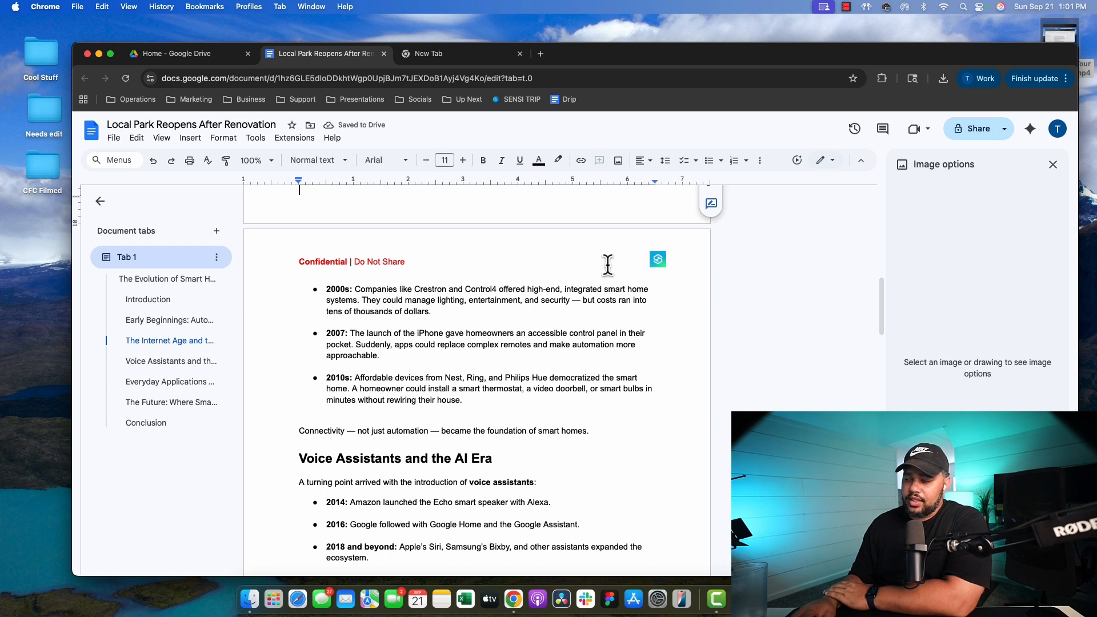
# Set the header margin to 0.6 inches from the top in the header format settings and return to the document body
pyautogui.doubleClick(564, 259)
pyautogui.click(682, 293)
pyautogui.click(711, 313)
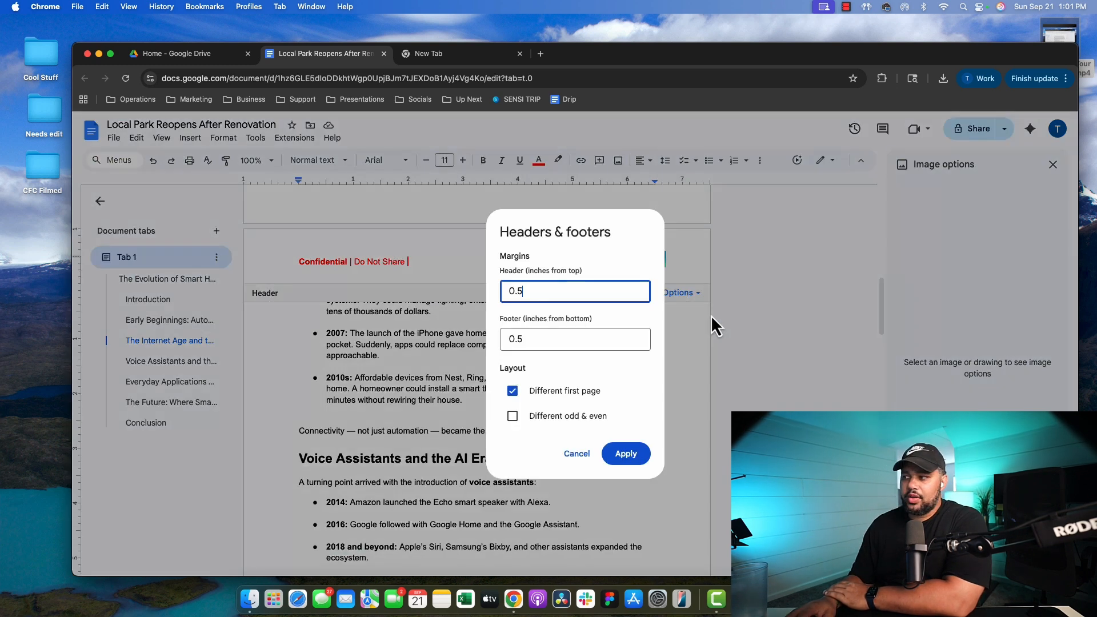
pyautogui.press('BackSpace')
pyautogui.write('6')
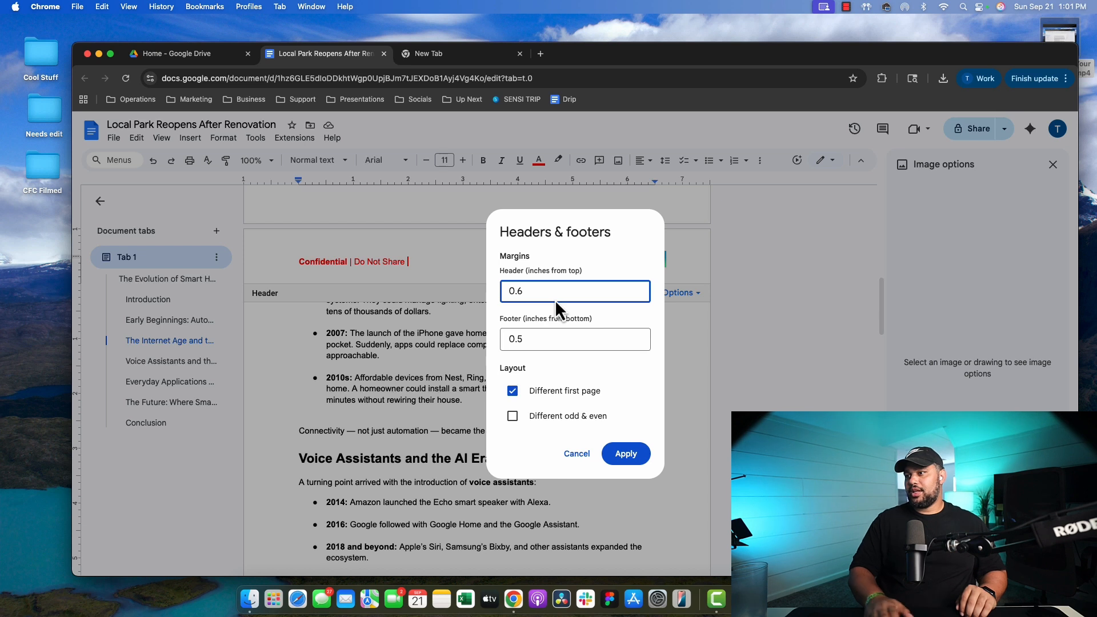
pyautogui.click(625, 454)
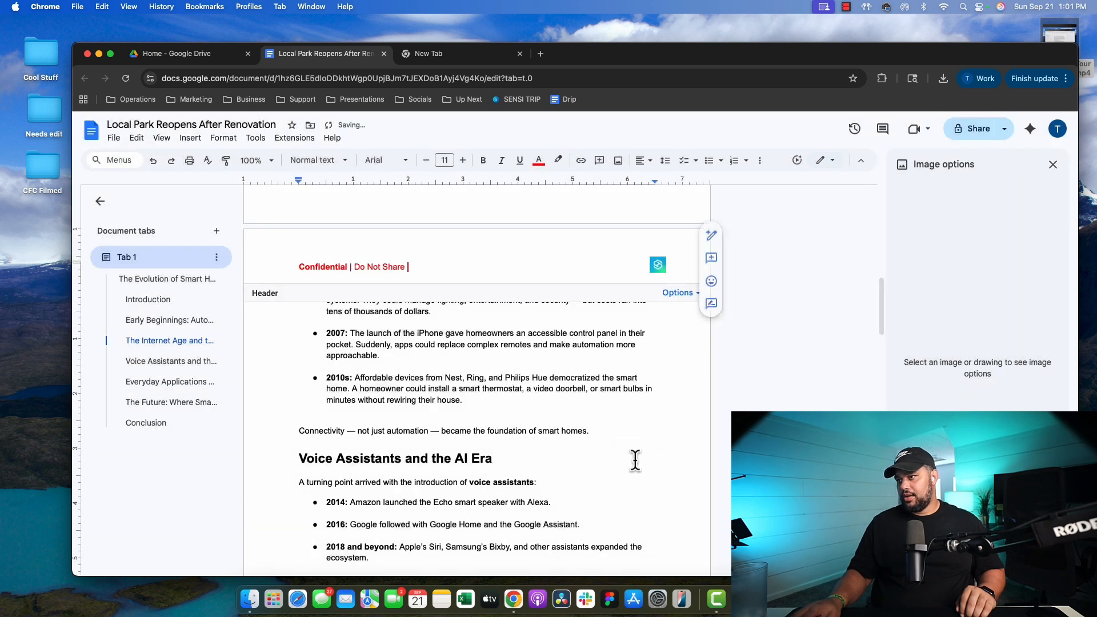
pyautogui.click(793, 286)
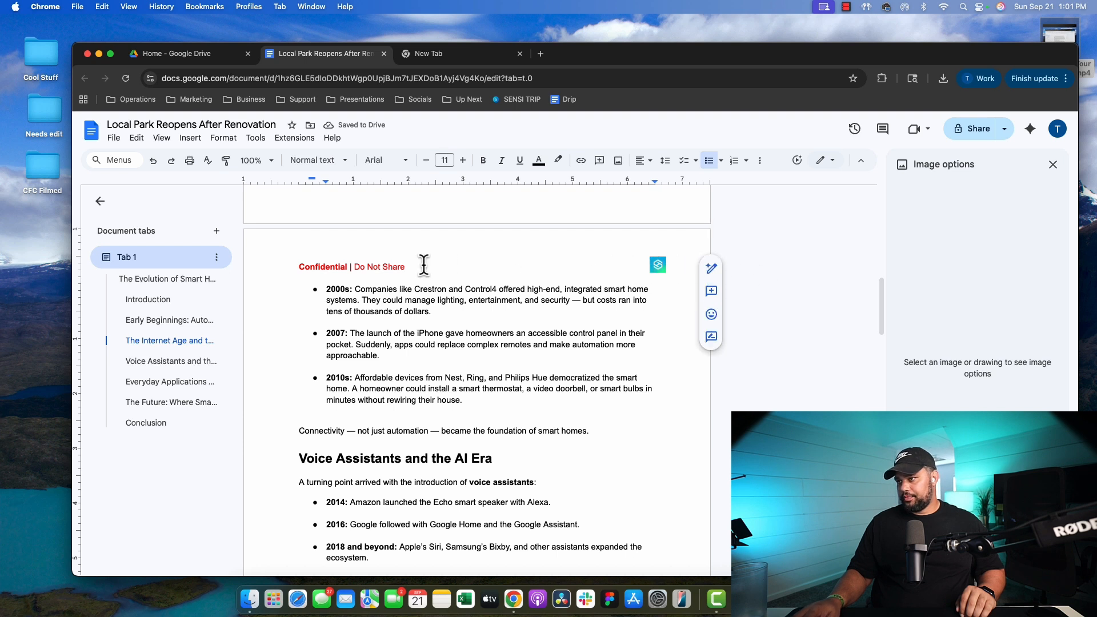
# Set the footer margin to 0.4 inches from the bottom in the header format settings and return to the document body
pyautogui.doubleClick(453, 262)
pyautogui.click(680, 293)
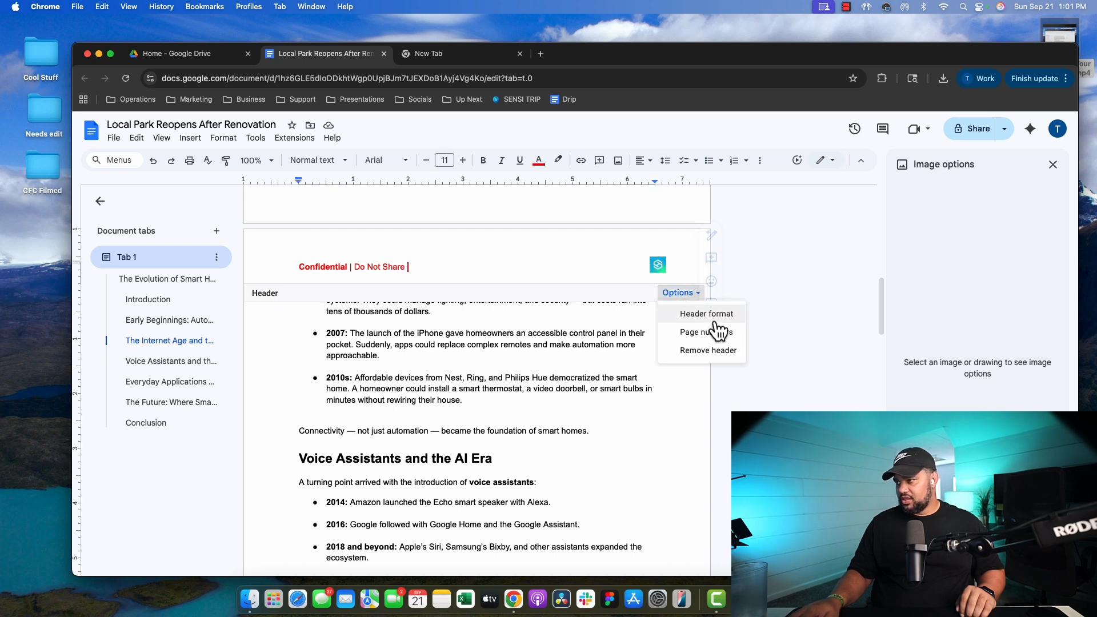
pyautogui.click(708, 312)
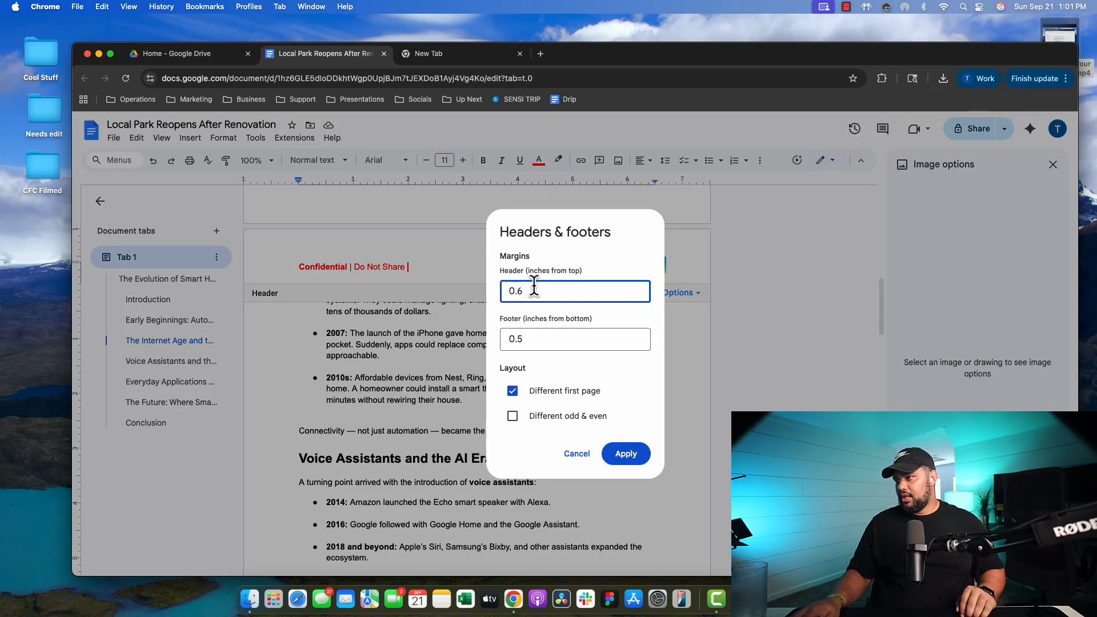
pyautogui.click(550, 340)
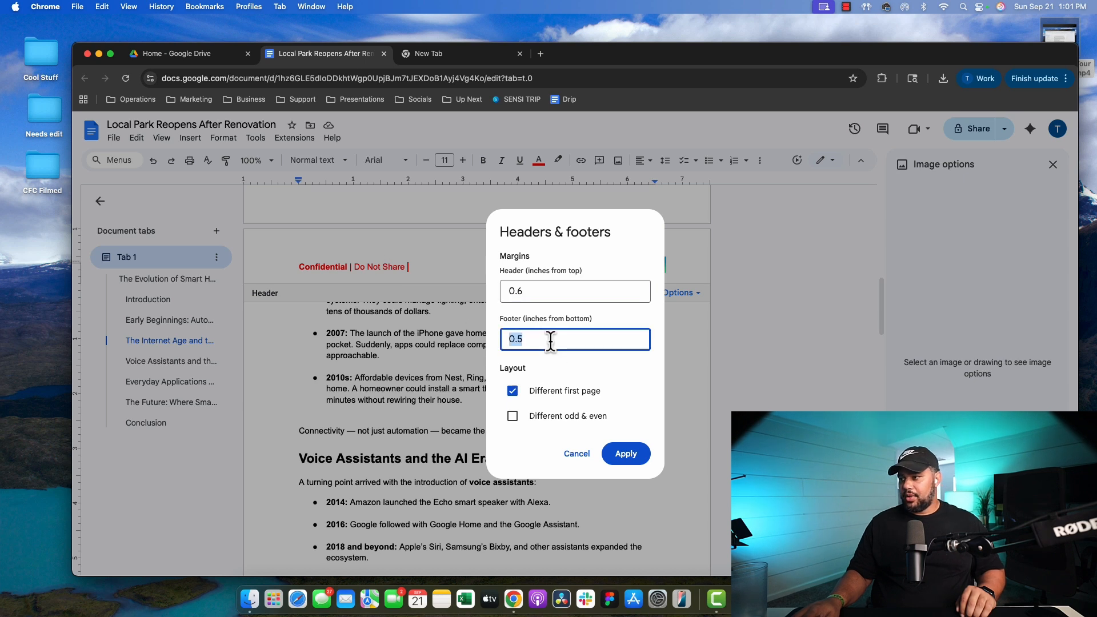
pyautogui.write('.')
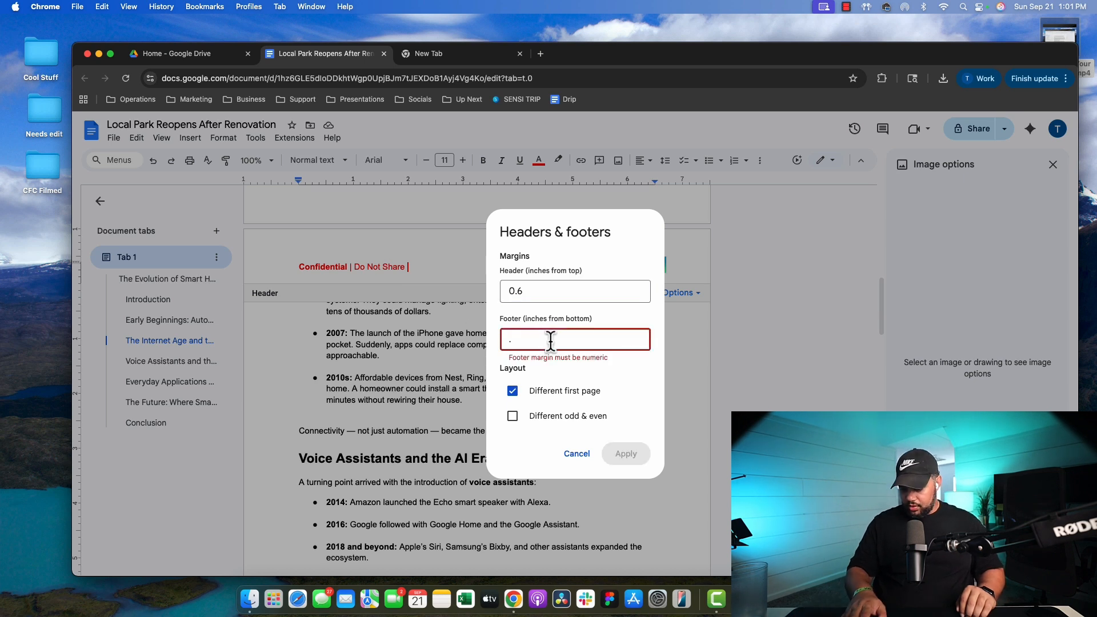
pyautogui.write('4')
pyautogui.click(627, 454)
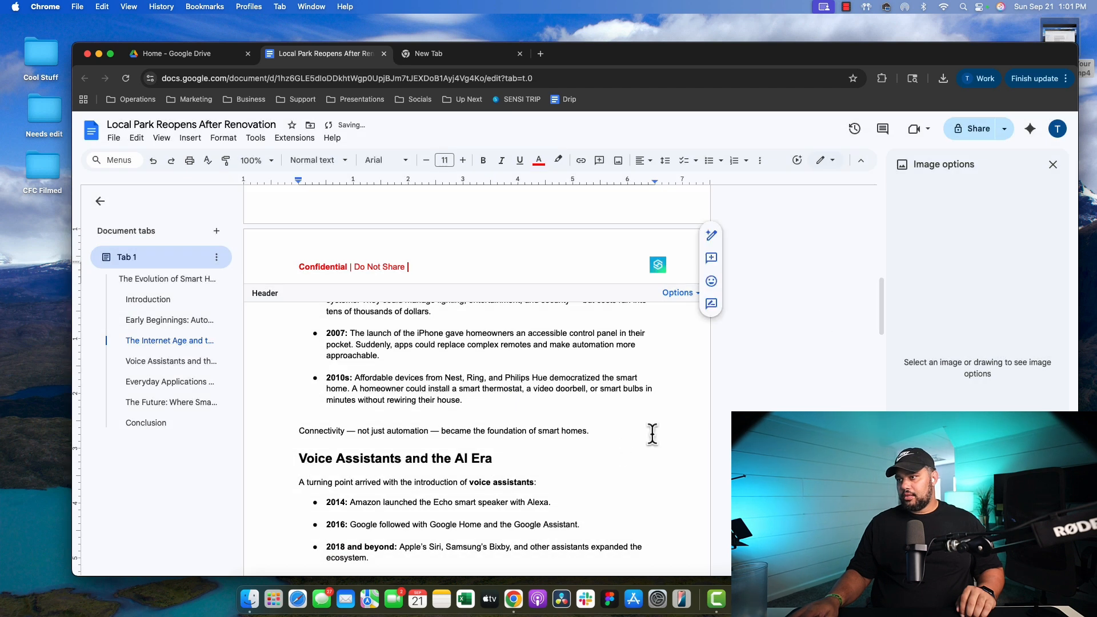
pyautogui.click(791, 288)
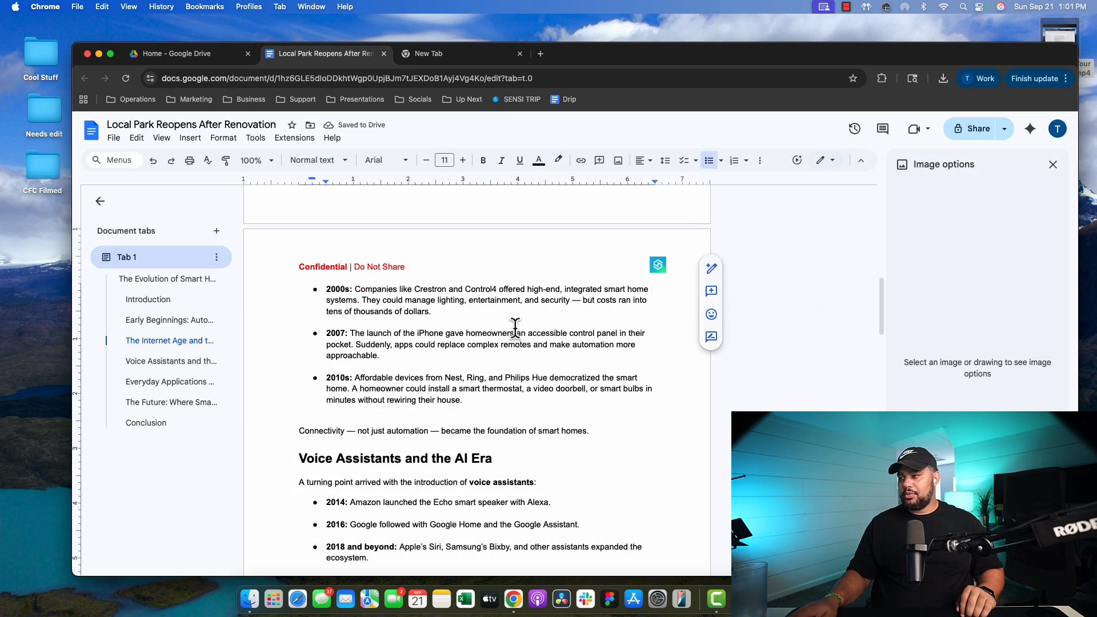
# View the page number settings from the second page's header, cancel without applying, and return to the body
pyautogui.scroll(-10, 537, 360)
pyautogui.scroll(15, 563, 396)
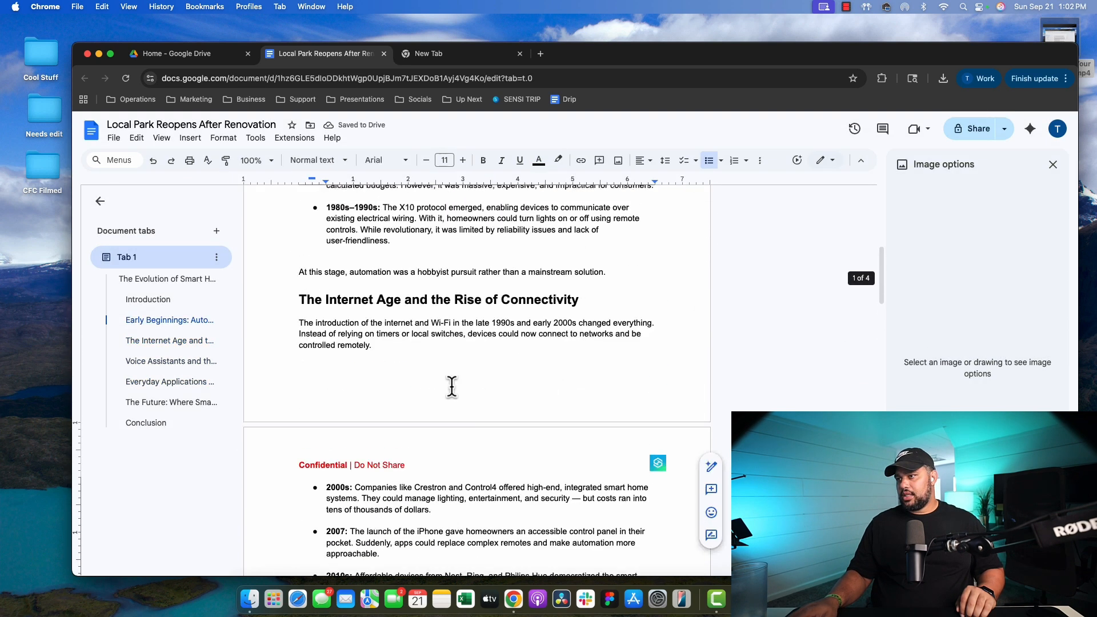
pyautogui.doubleClick(440, 395)
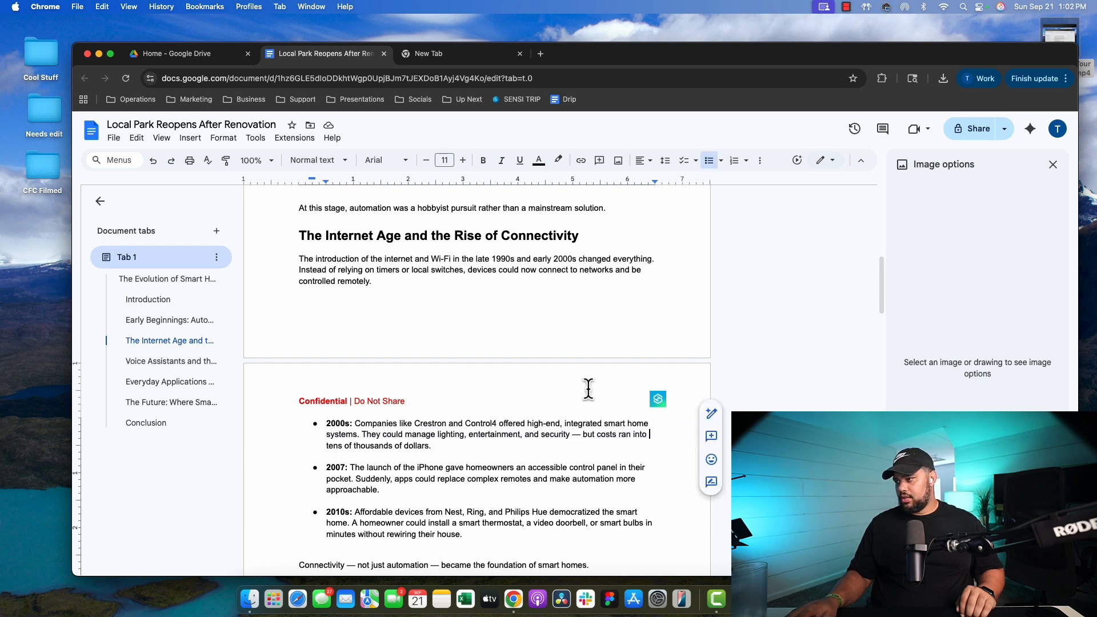
pyautogui.click(679, 428)
pyautogui.click(707, 467)
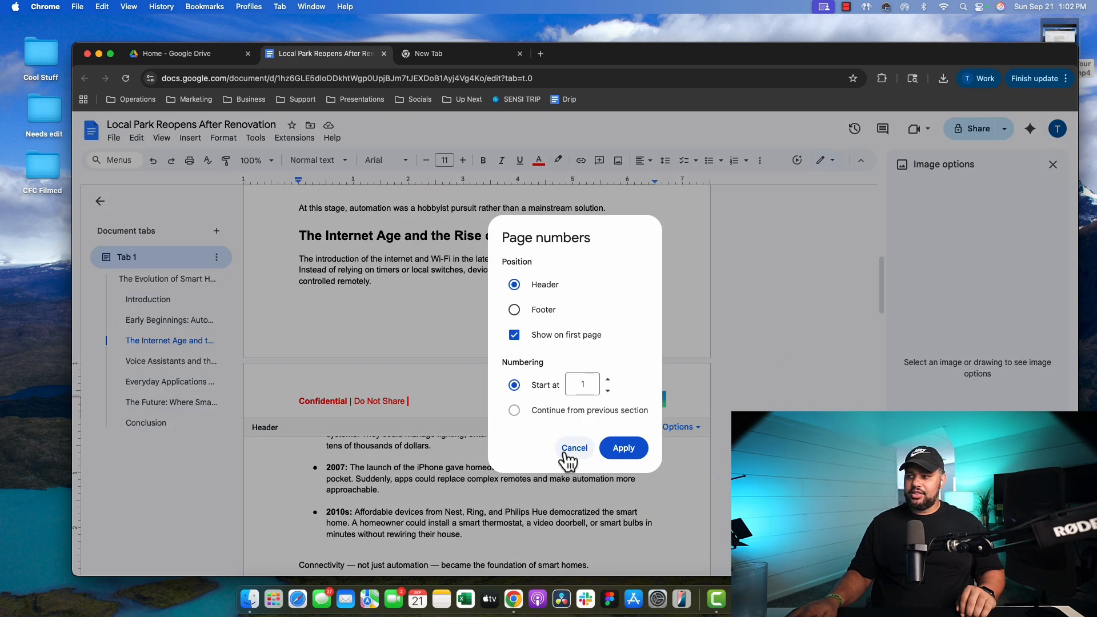
pyautogui.click(574, 448)
pyautogui.click(766, 276)
# Turn off Different first page in the first page's header, return to the body, and re-enable the option
pyautogui.scroll(10, 632, 446)
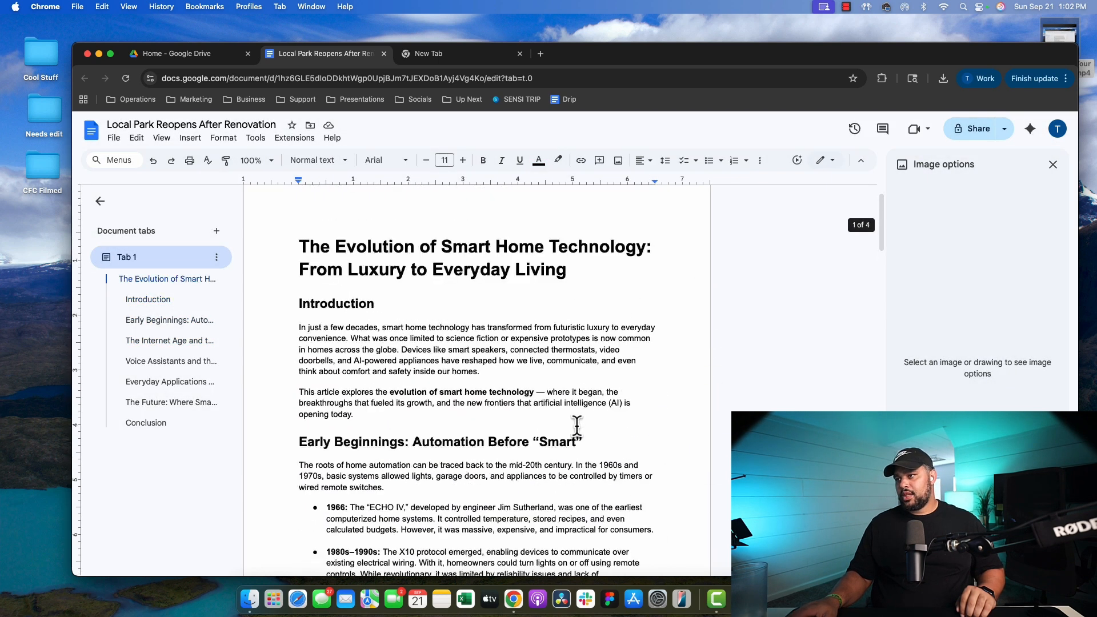
pyautogui.click(457, 227)
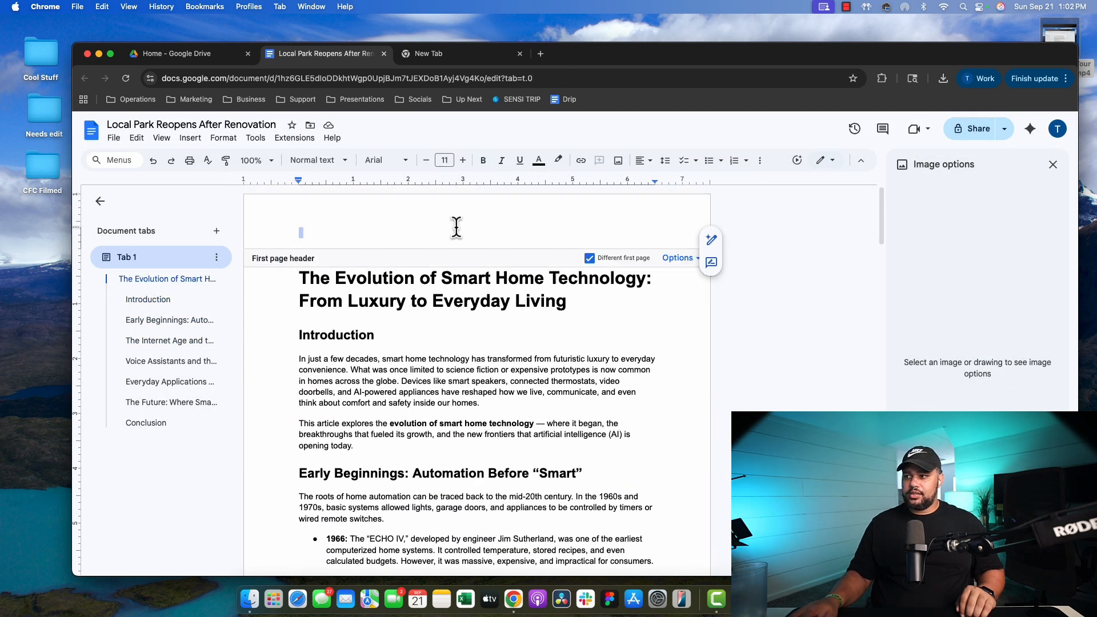
pyautogui.click(590, 259)
pyautogui.click(721, 330)
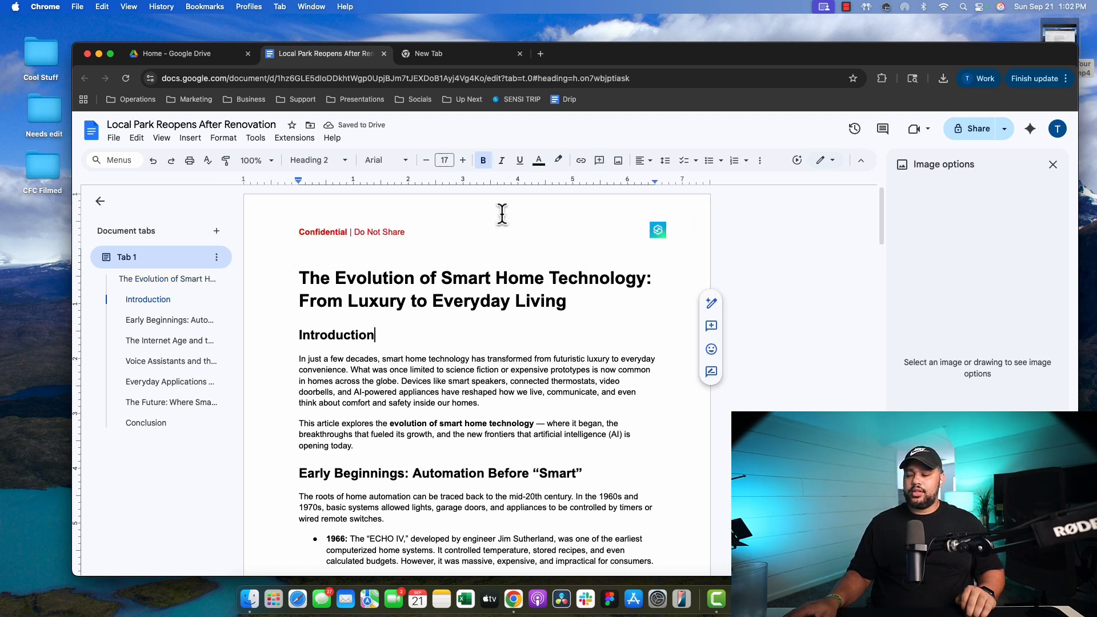
pyautogui.click(603, 241)
pyautogui.click(590, 258)
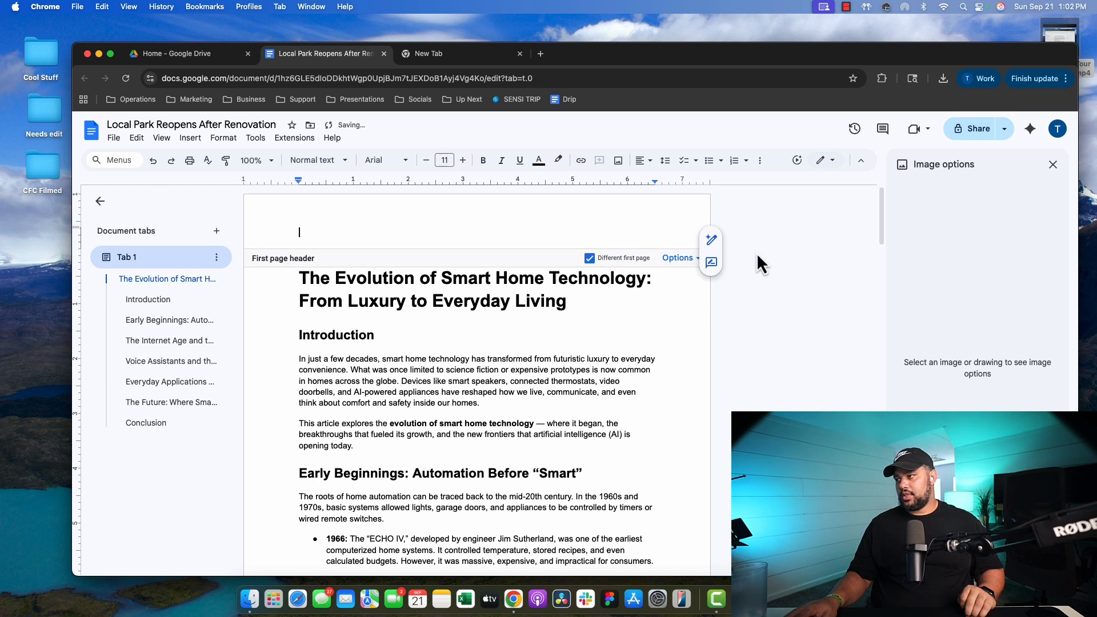
# Change the font of the "Confidential | Do Not Share" text in the second page's header to Roboto
pyautogui.scroll(-10, 806, 409)
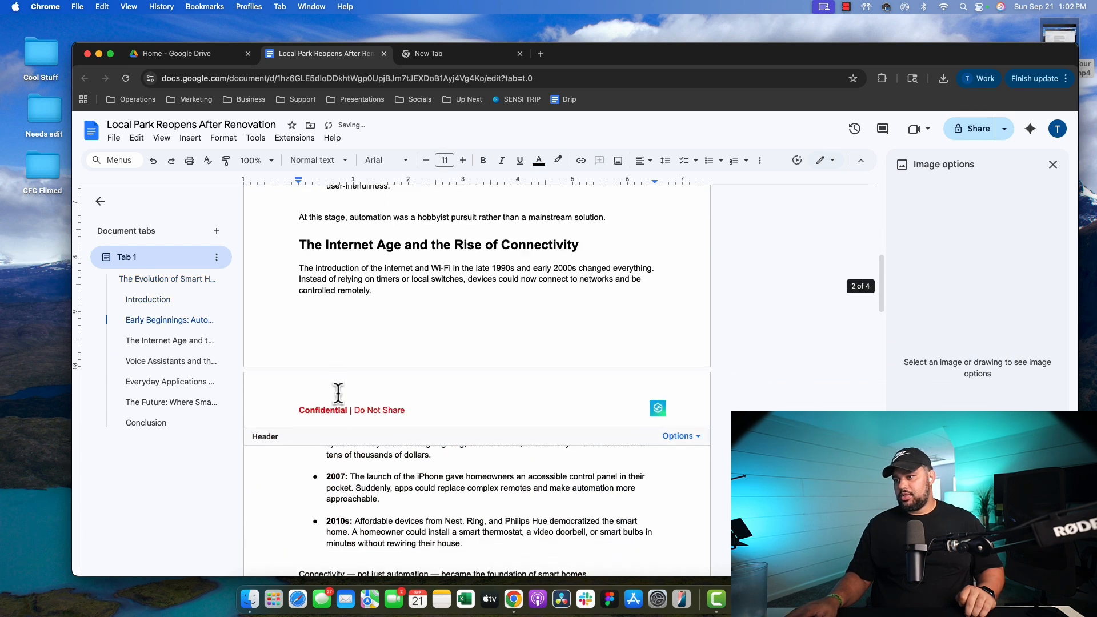
pyautogui.moveTo(404, 411); pyautogui.dragTo(299, 402)
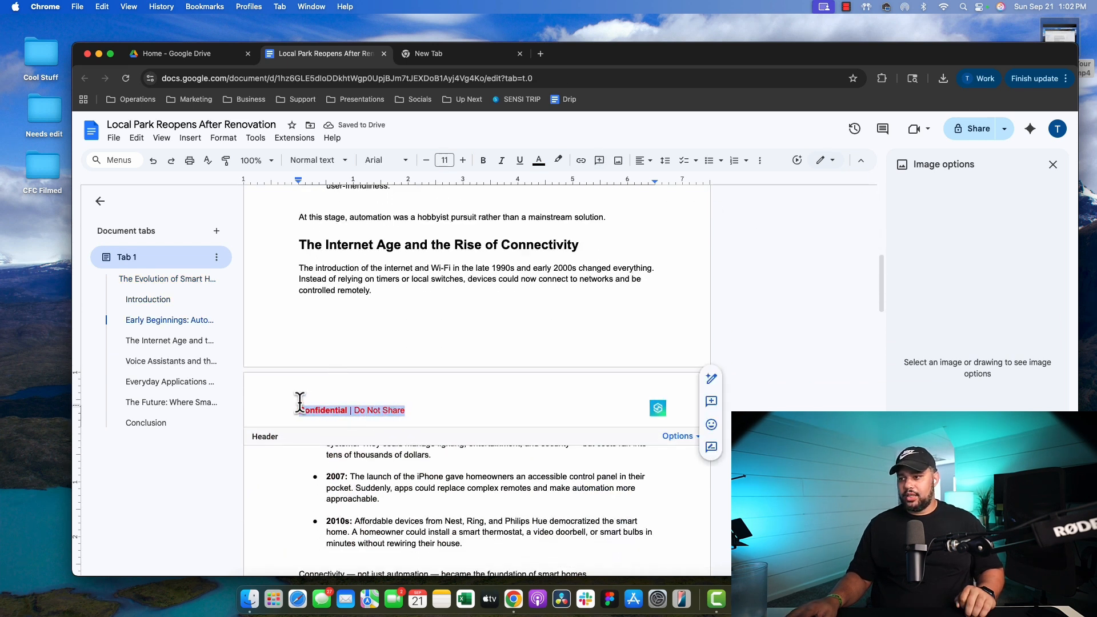
pyautogui.click(389, 162)
pyautogui.click(399, 225)
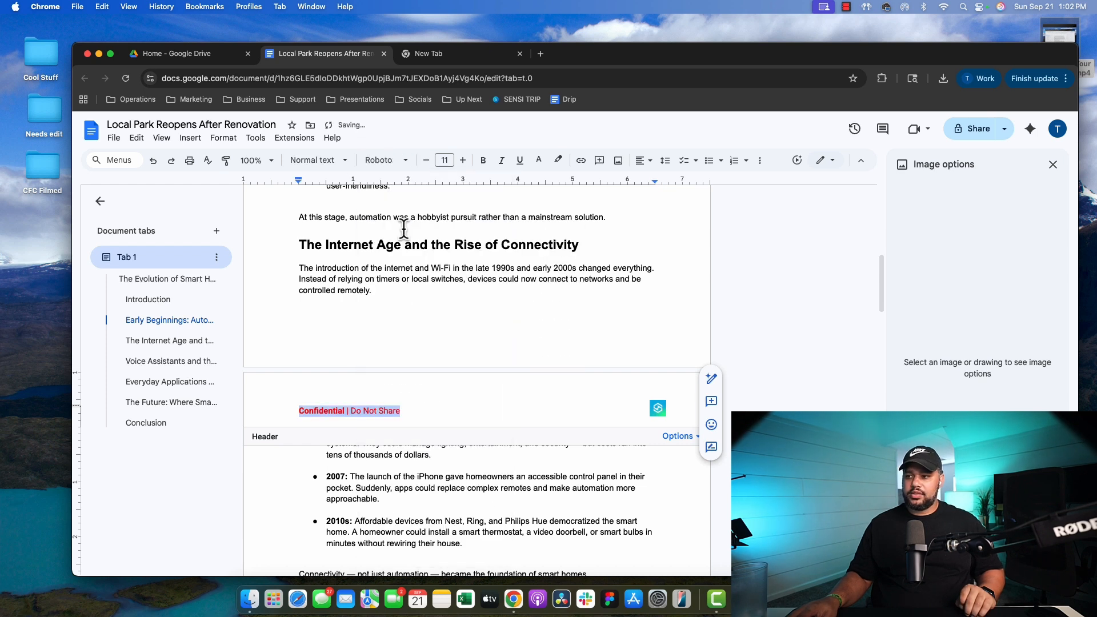
pyautogui.click(425, 407)
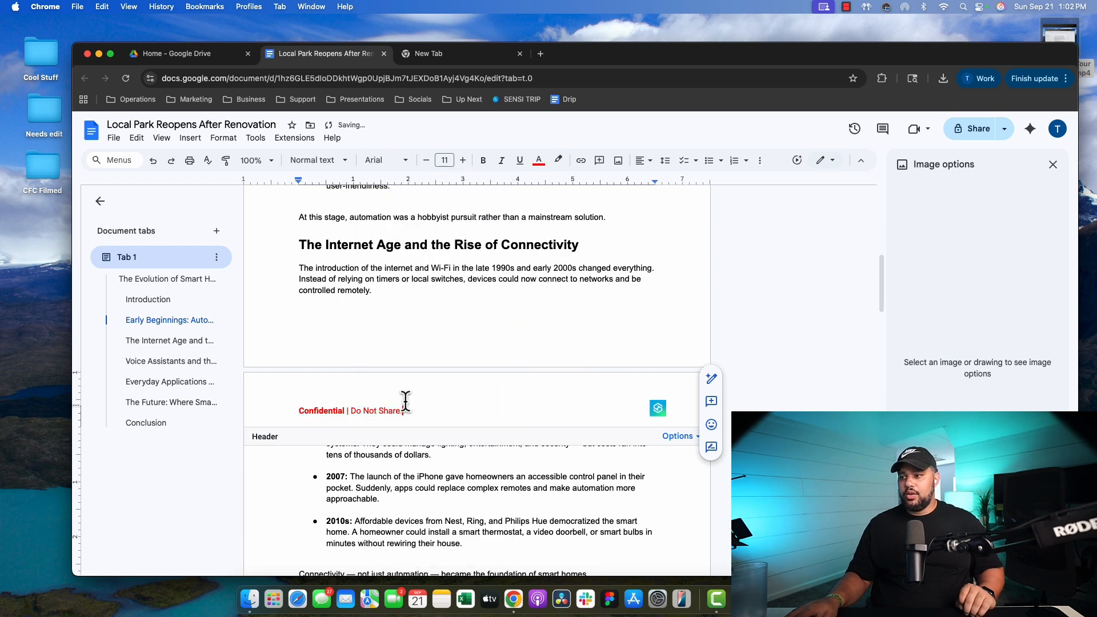
# Reduce the header logo's opacity in its image adjustments so it looks faded, and return to the document body
pyautogui.click(658, 409)
pyautogui.click(931, 303)
pyautogui.click(949, 381)
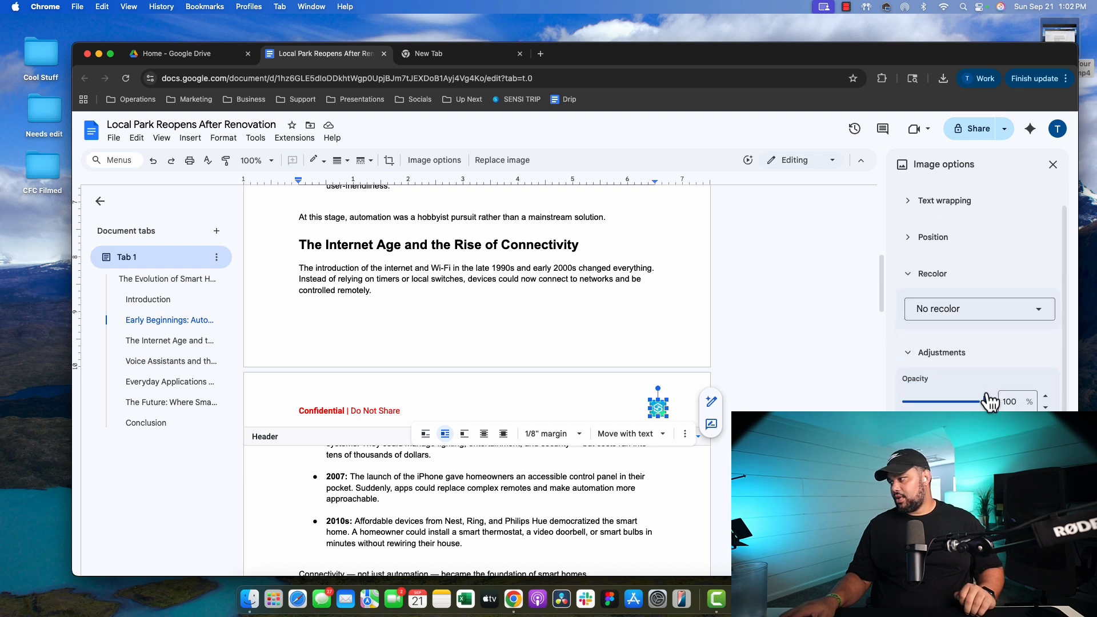
pyautogui.click(787, 323)
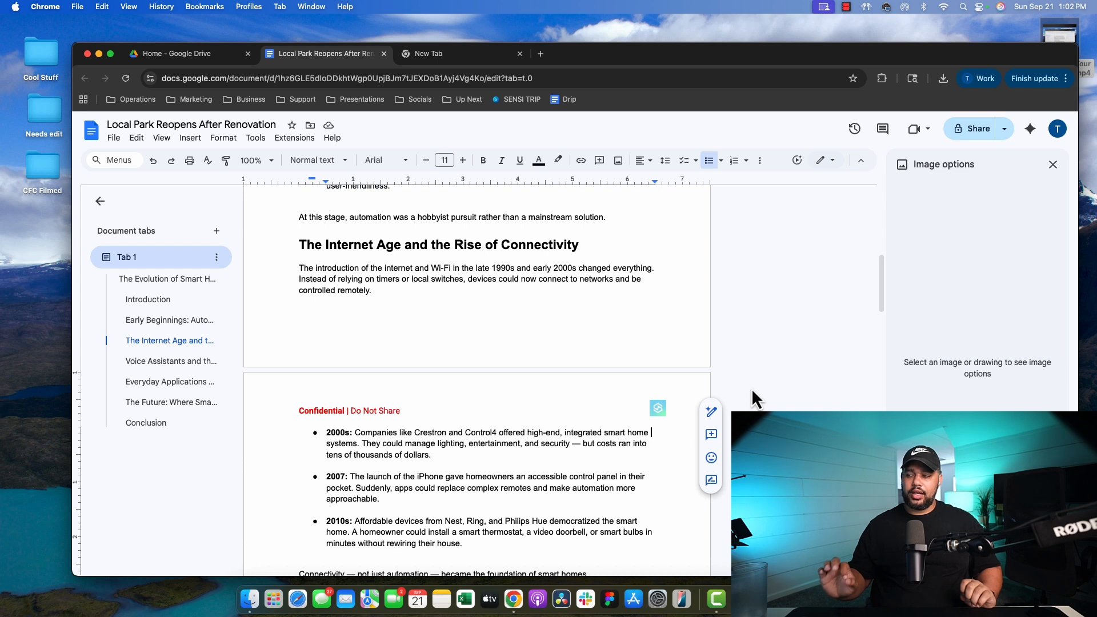
pyautogui.scroll(-3, 349, 389)
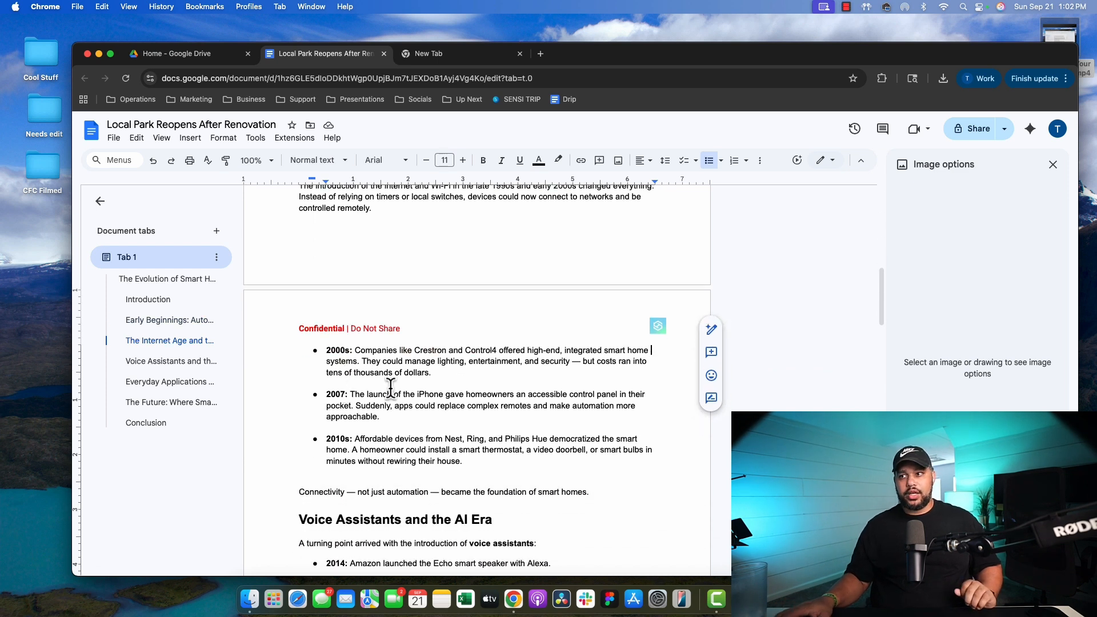